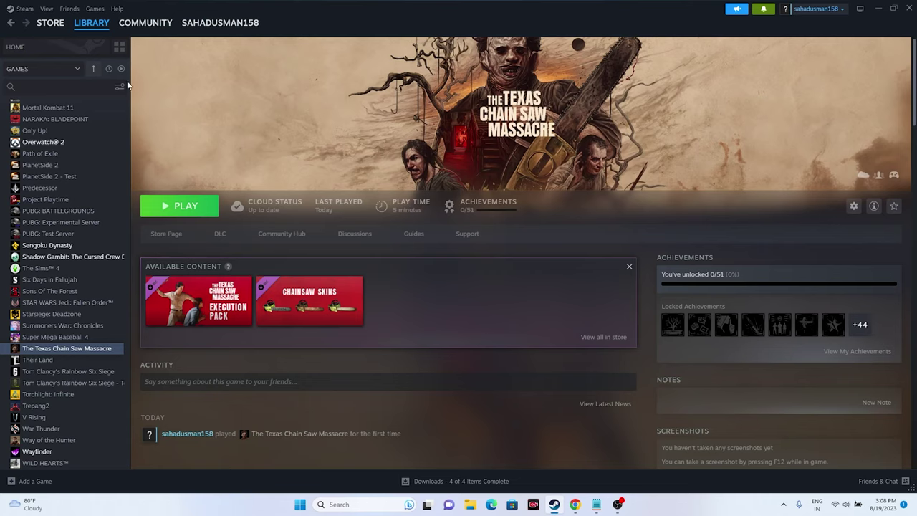
# Try to exit the Steam client.
pyautogui.click(24, 10)
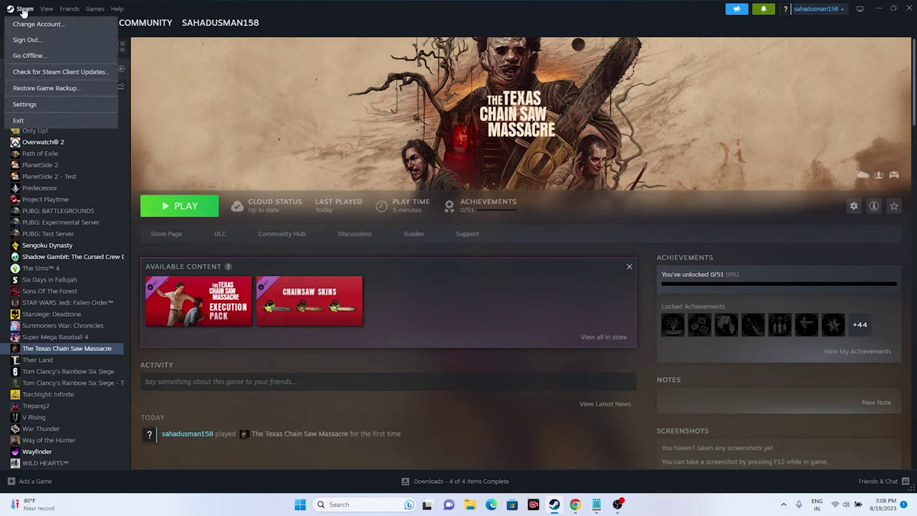
pyautogui.click(32, 120)
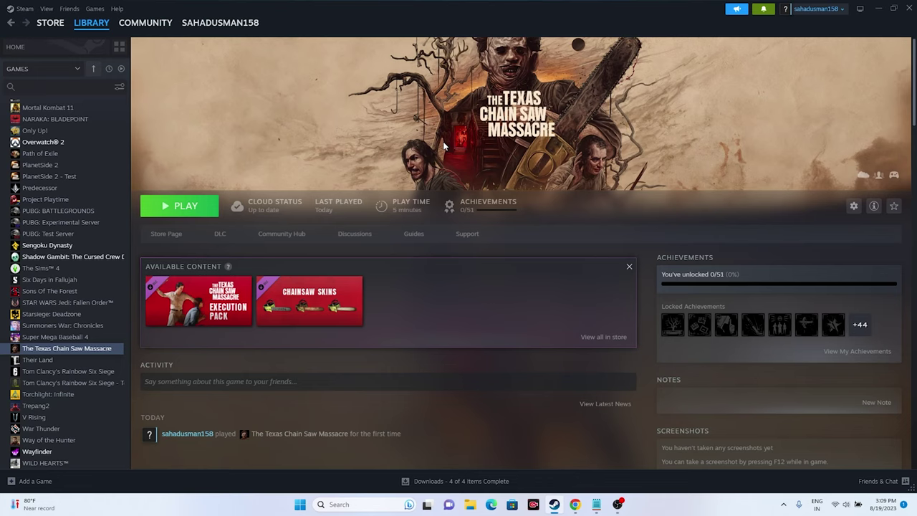
# Review the integrity verification option in the installed-files properties of The Texas Chain Saw Massacre, and close the properties.
pyautogui.rightClick(93, 349)
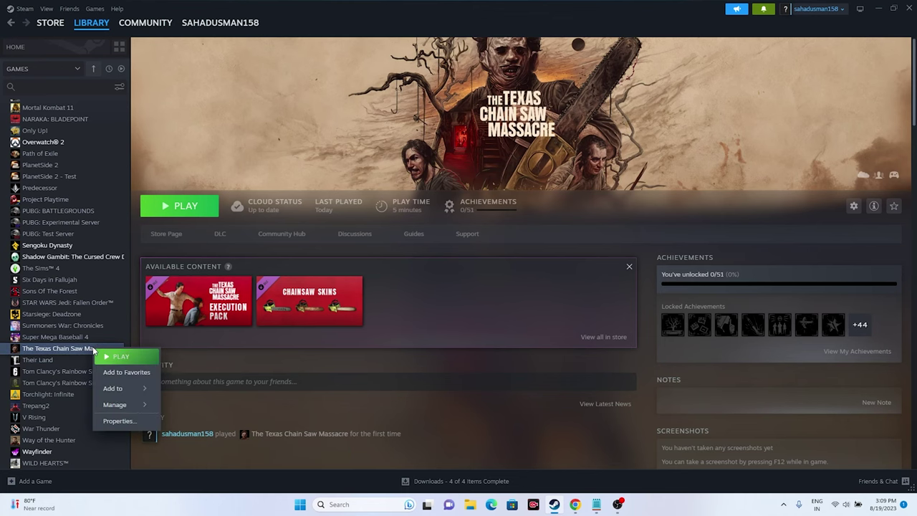
pyautogui.click(116, 421)
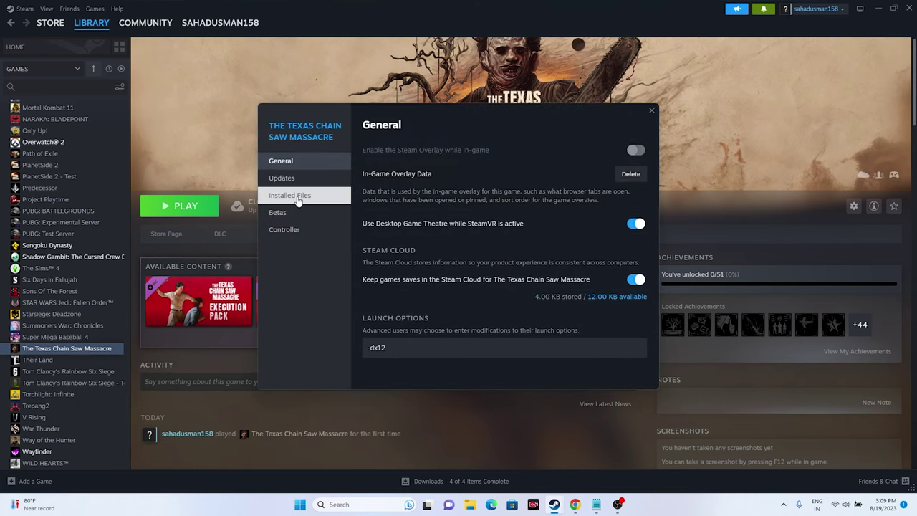
pyautogui.click(299, 199)
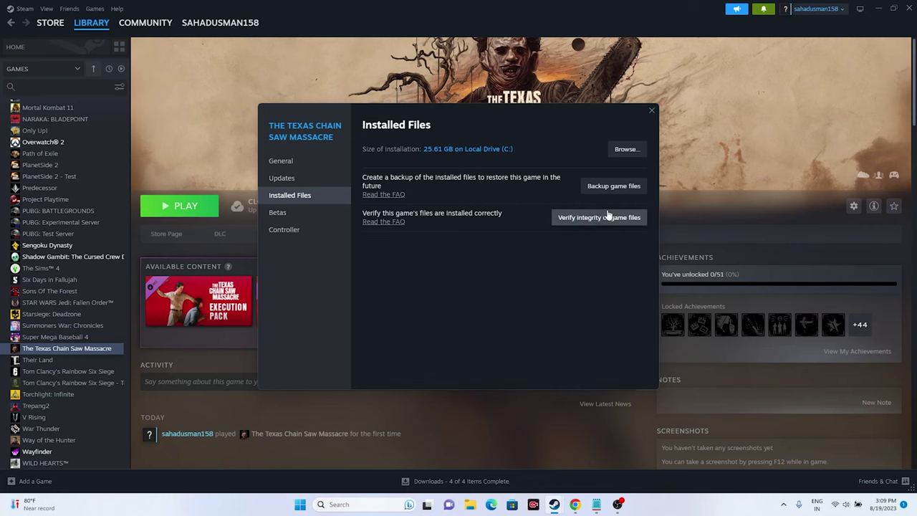
pyautogui.moveTo(556, 115); pyautogui.dragTo(737, 149)
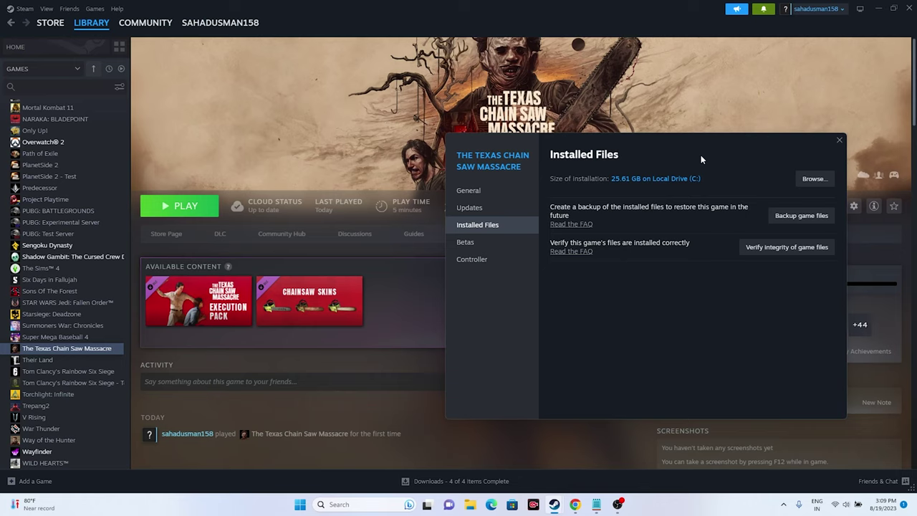
pyautogui.click(840, 142)
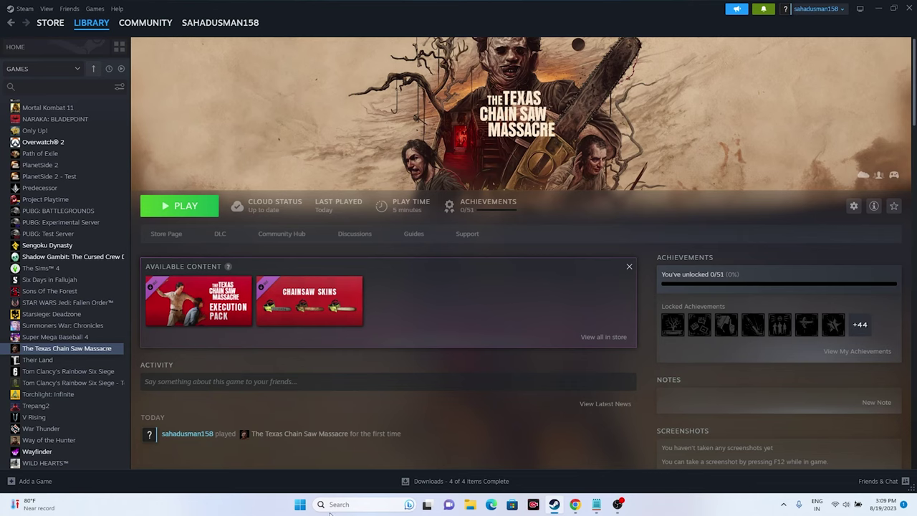
# Look at the Windows power options for restarting the computer and dismiss them.
pyautogui.click(300, 503)
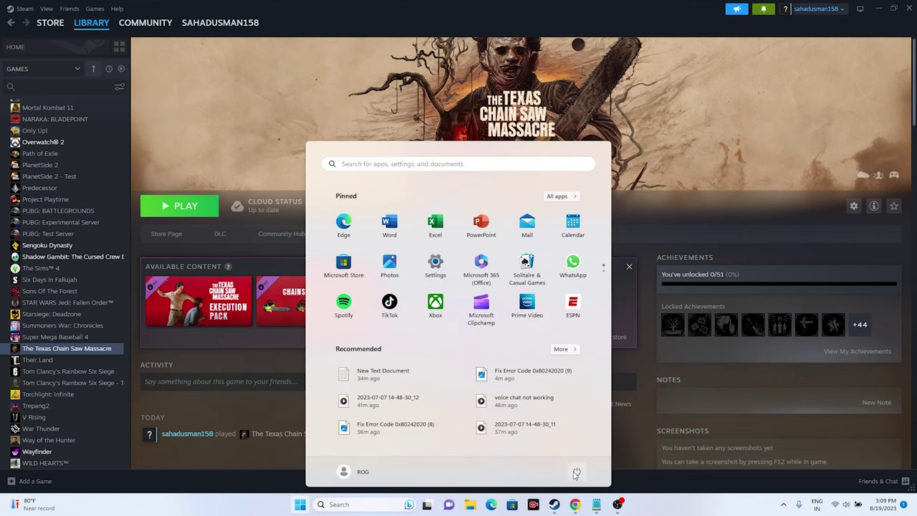
pyautogui.click(576, 472)
pyautogui.click(654, 511)
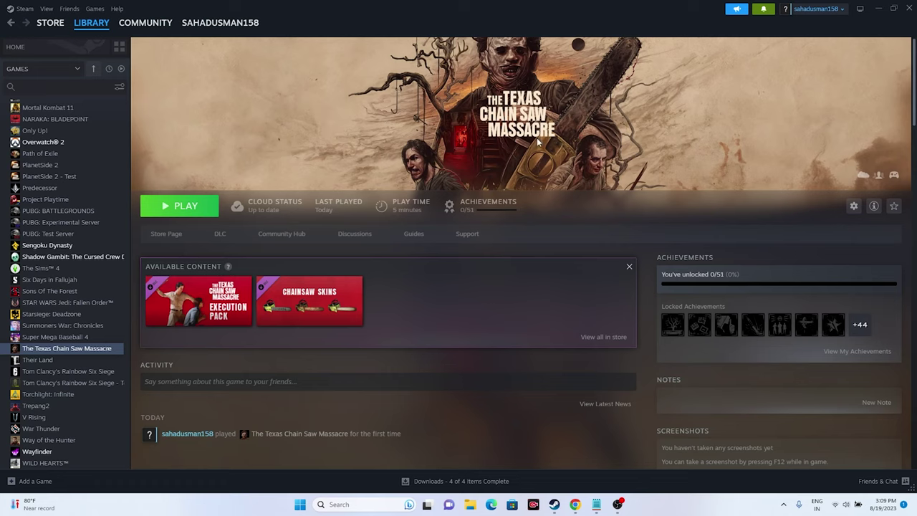
# Check the automatic time and time zone options in the Windows date and time settings, and close Settings.
pyautogui.click(877, 9)
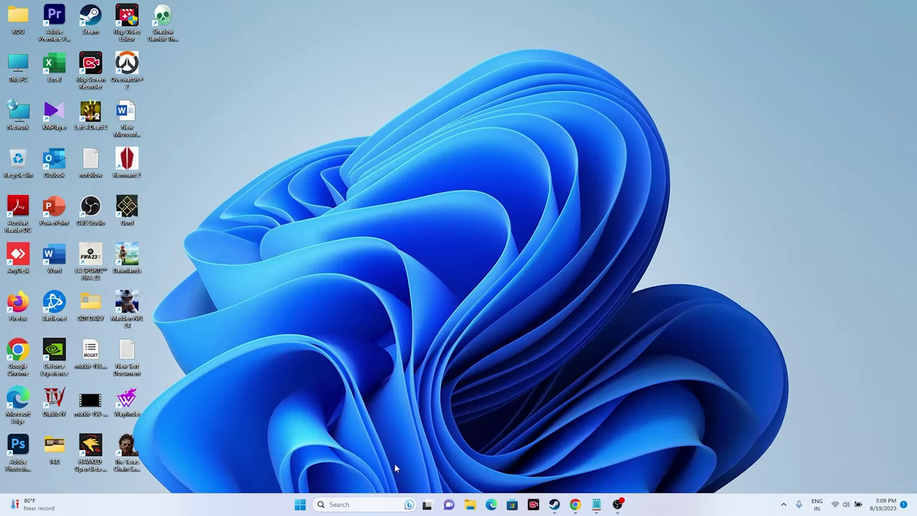
pyautogui.click(351, 504)
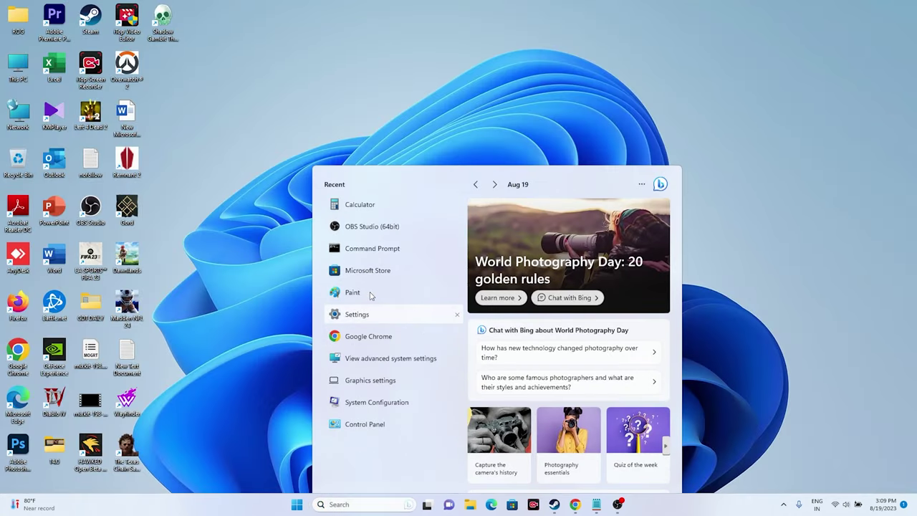
pyautogui.click(369, 293)
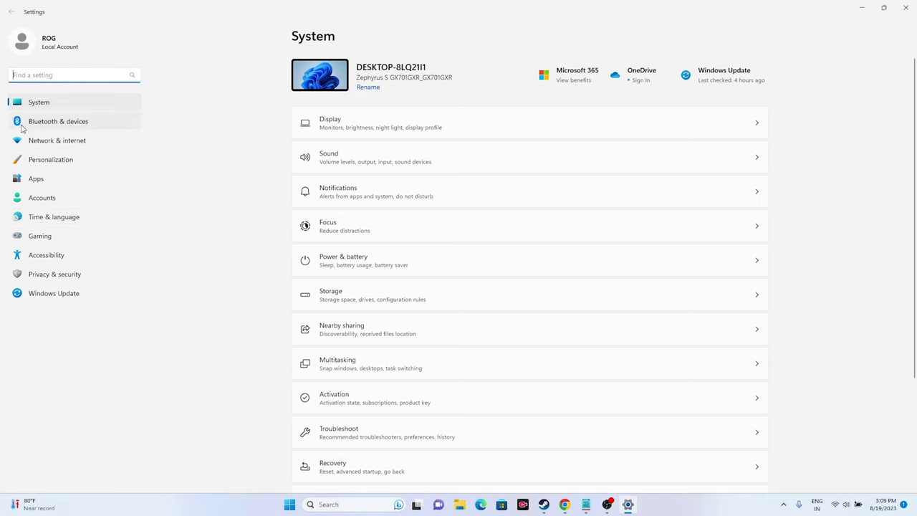
pyautogui.click(54, 219)
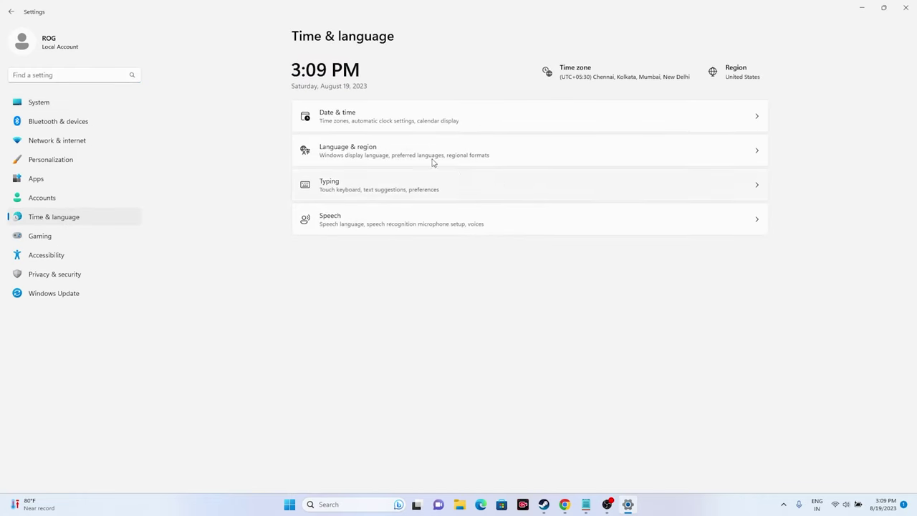
pyautogui.click(370, 121)
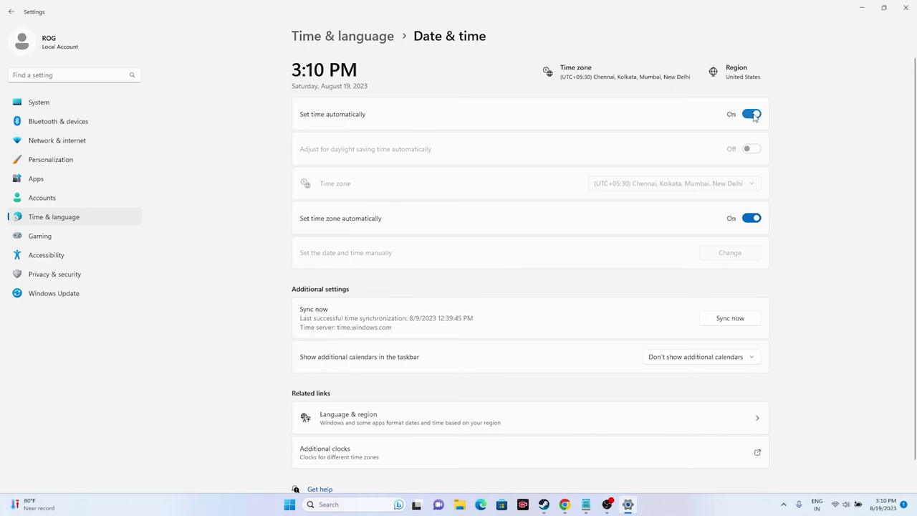
pyautogui.click(909, 10)
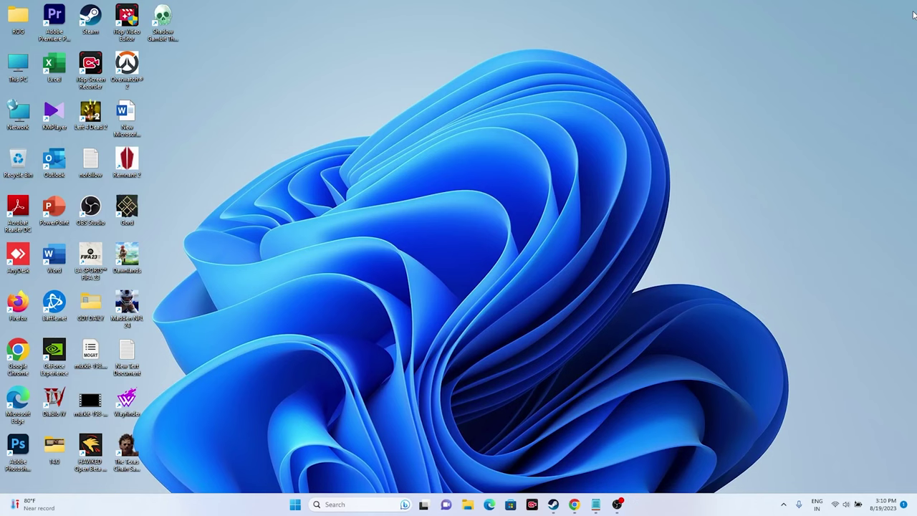
# Check the country or region choice in the Windows language and region settings, and close Settings.
pyautogui.click(555, 505)
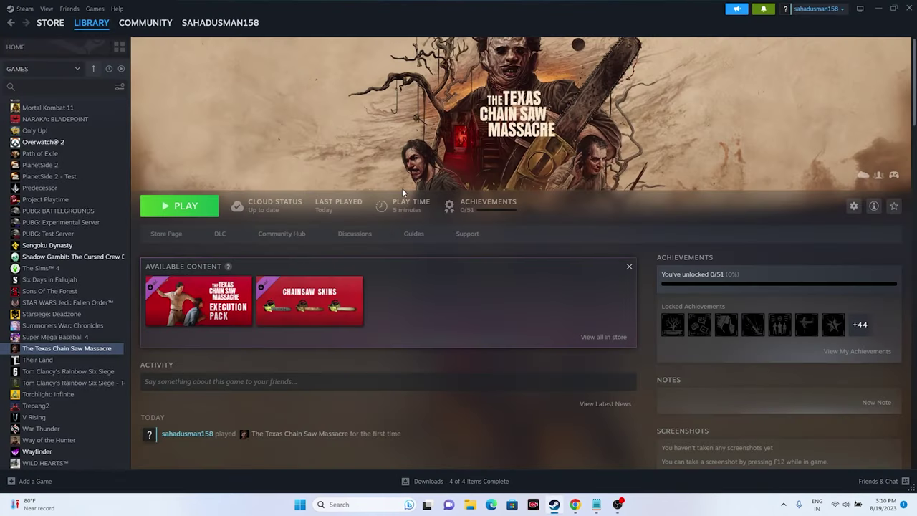
pyautogui.click(878, 8)
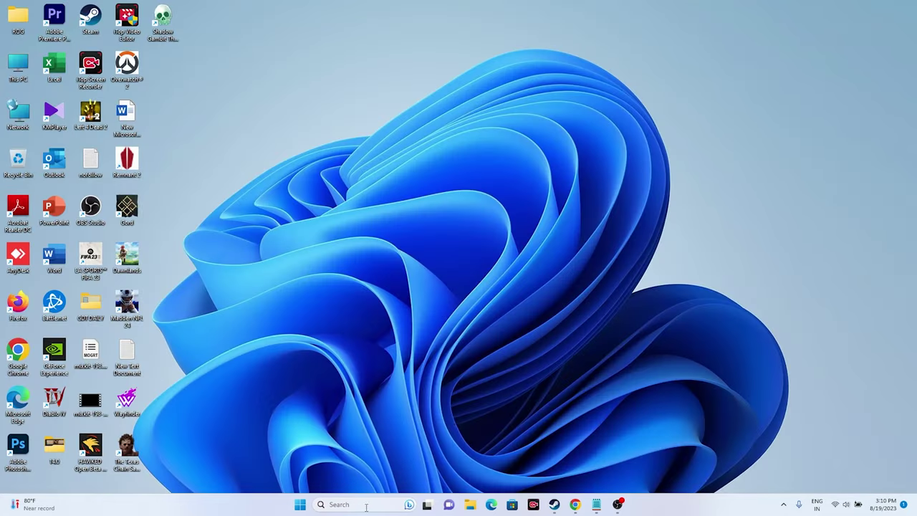
pyautogui.click(358, 504)
pyautogui.click(377, 292)
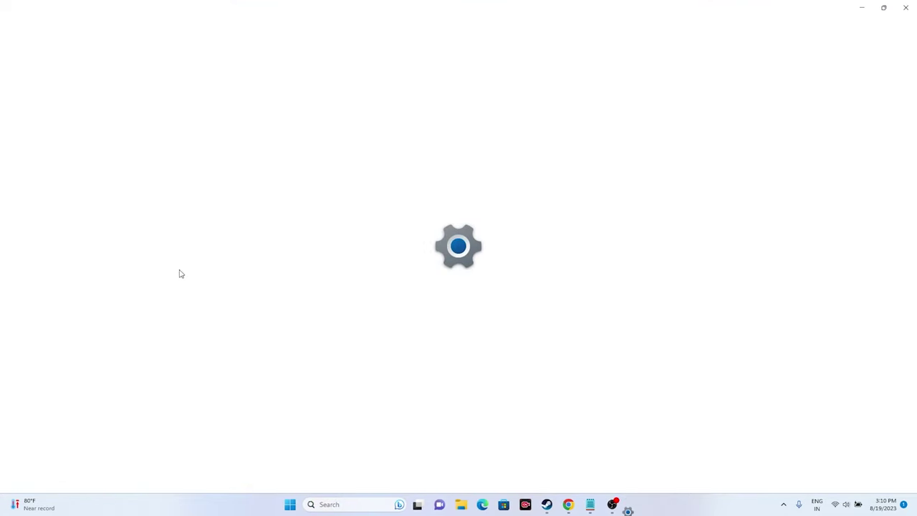
pyautogui.click(73, 224)
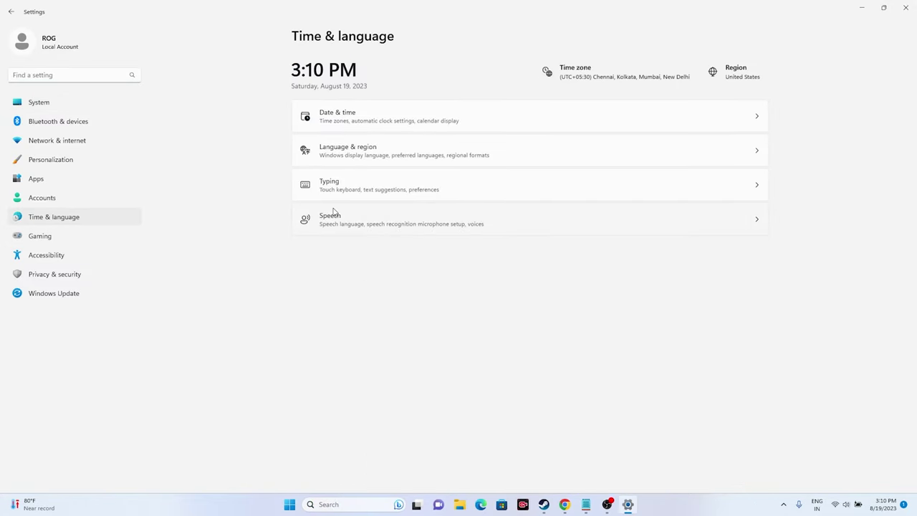
pyautogui.click(354, 153)
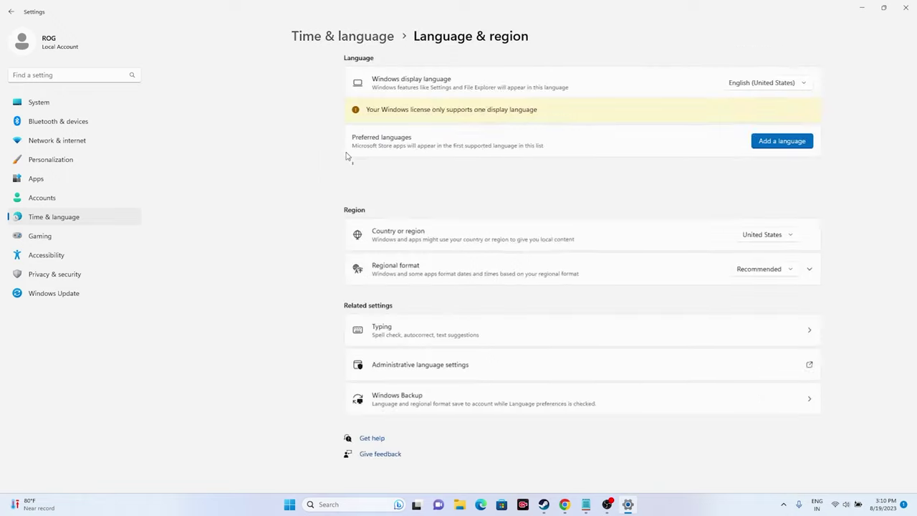
pyautogui.click(741, 238)
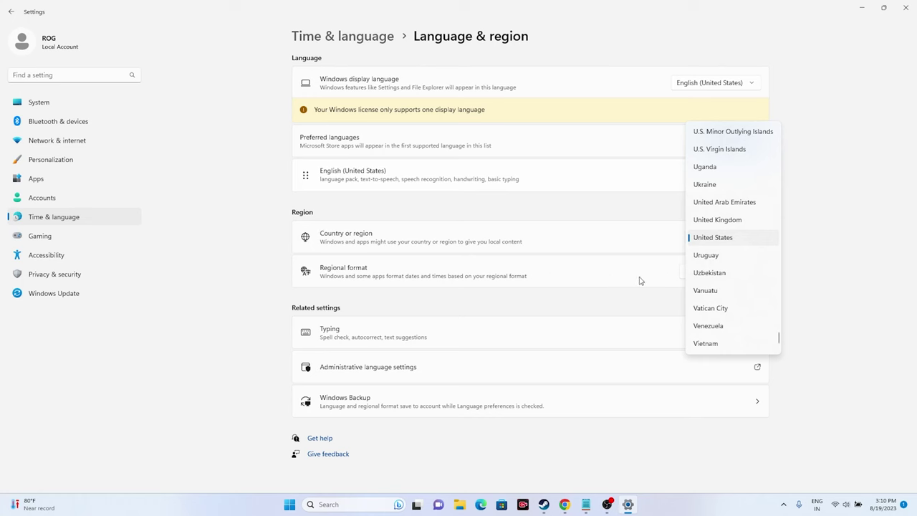
pyautogui.click(845, 209)
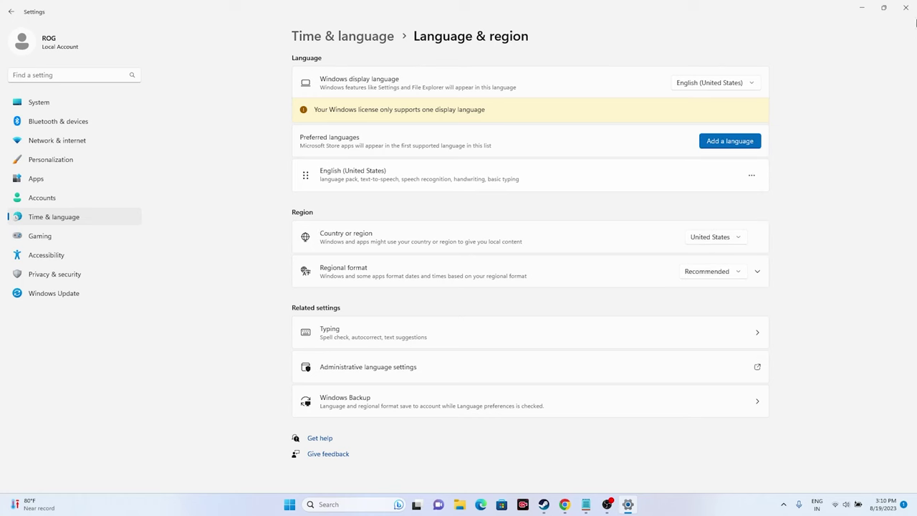
pyautogui.click(904, 7)
# Return to Steam and look at the Wi-Fi connection and the available networks.
pyautogui.click(554, 505)
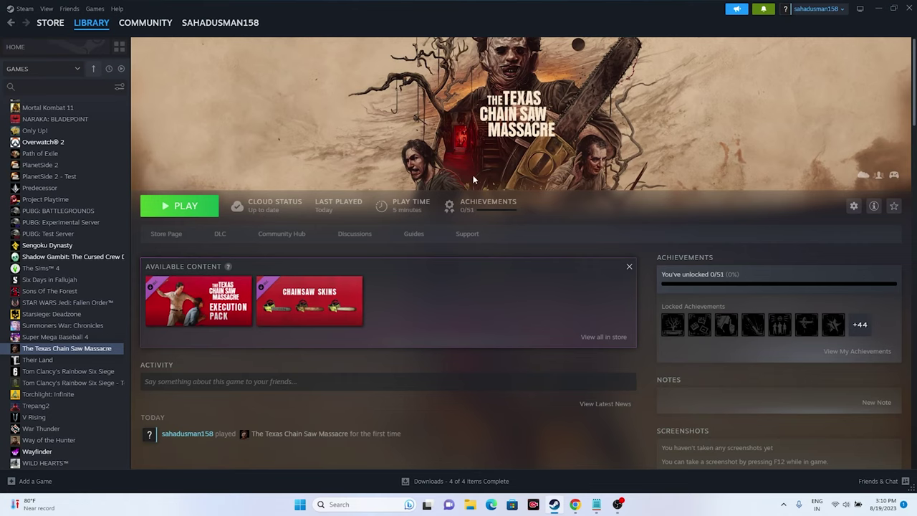
pyautogui.click(836, 504)
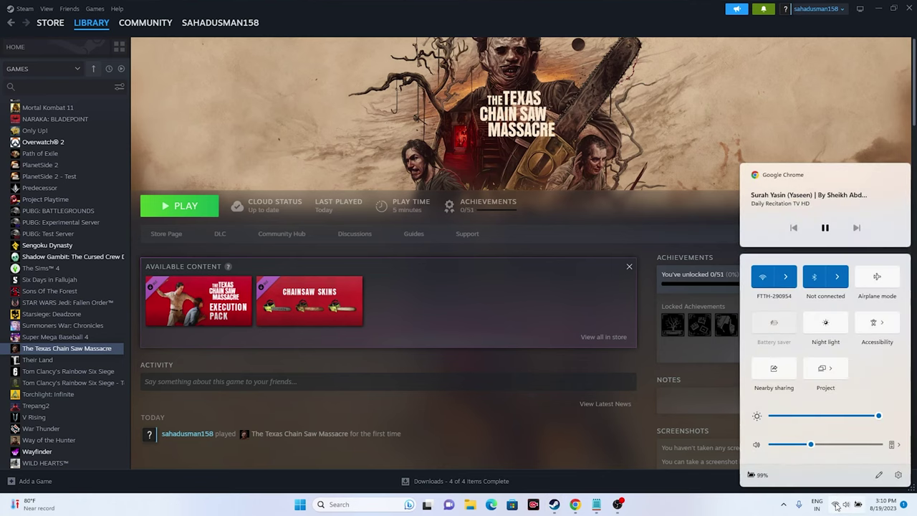
pyautogui.click(789, 285)
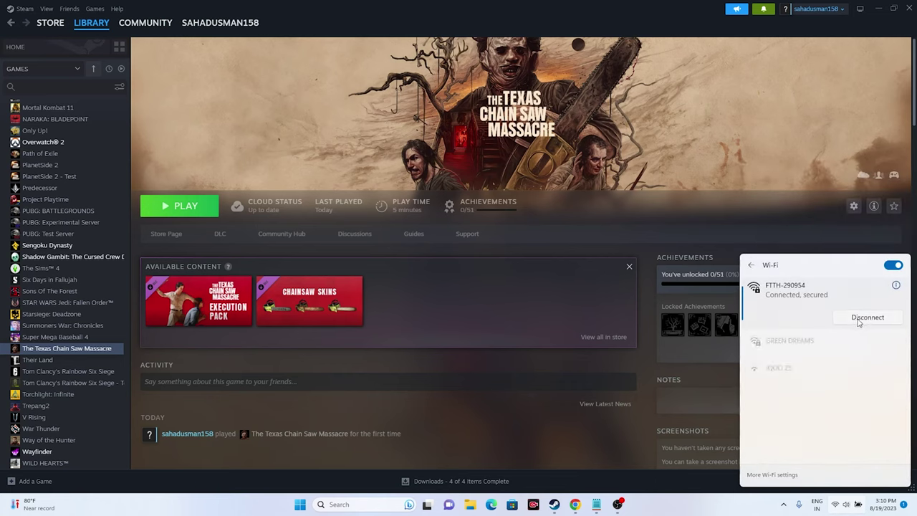
pyautogui.click(680, 512)
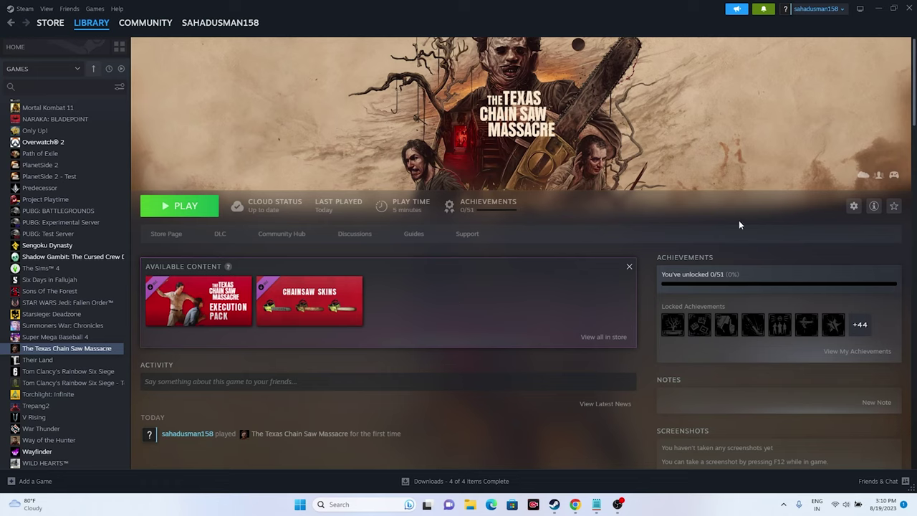
# Examine the running apps and background processes in a maximized Task Manager, and close it.
pyautogui.rightClick(300, 505)
pyautogui.click(303, 387)
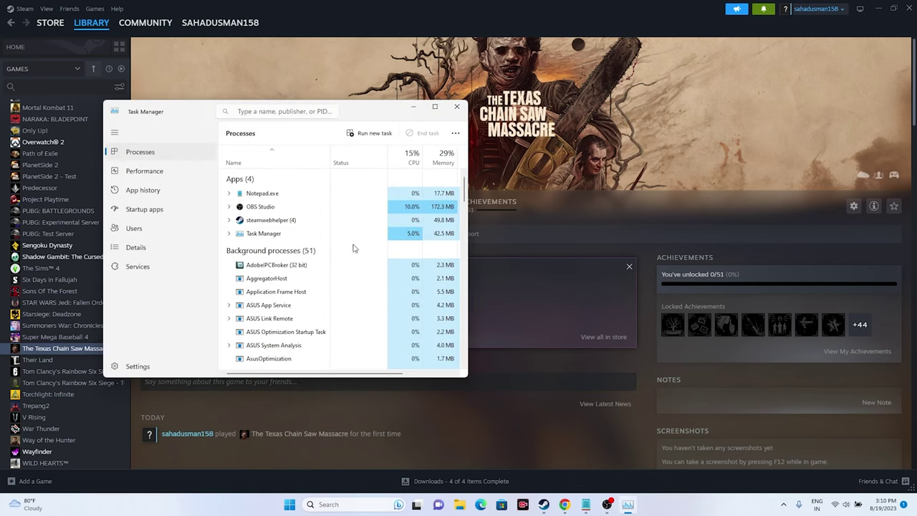
pyautogui.click(434, 106)
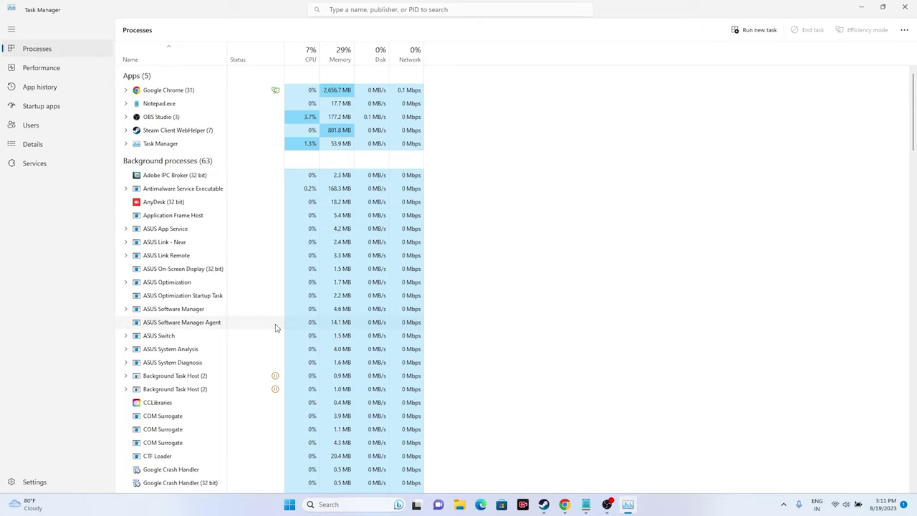
pyautogui.click(905, 8)
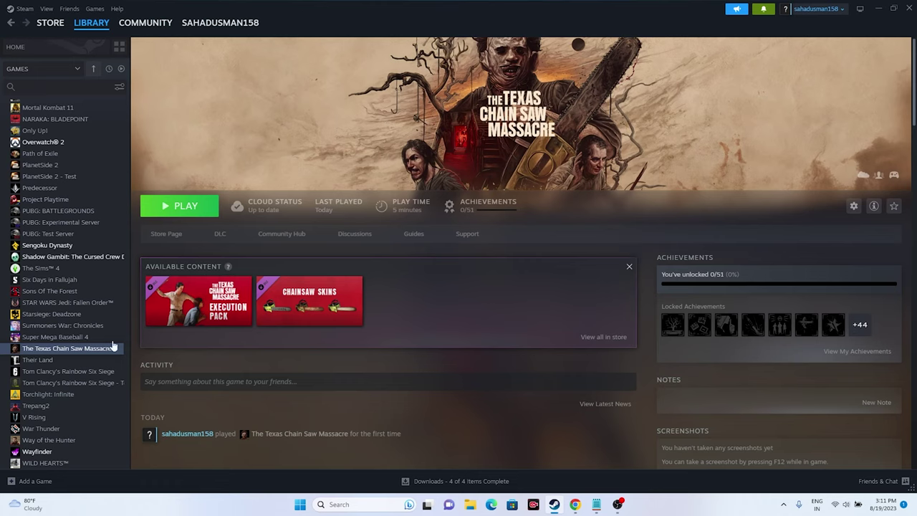
# Browse to the local installation folder of The Texas Chain Saw Massacre from its installed-files properties.
pyautogui.rightClick(82, 355)
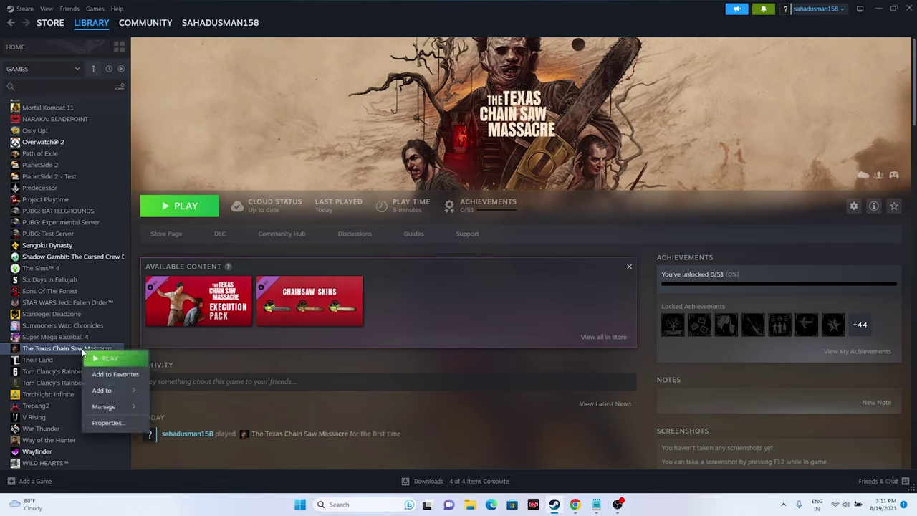
pyautogui.click(104, 423)
pyautogui.click(313, 196)
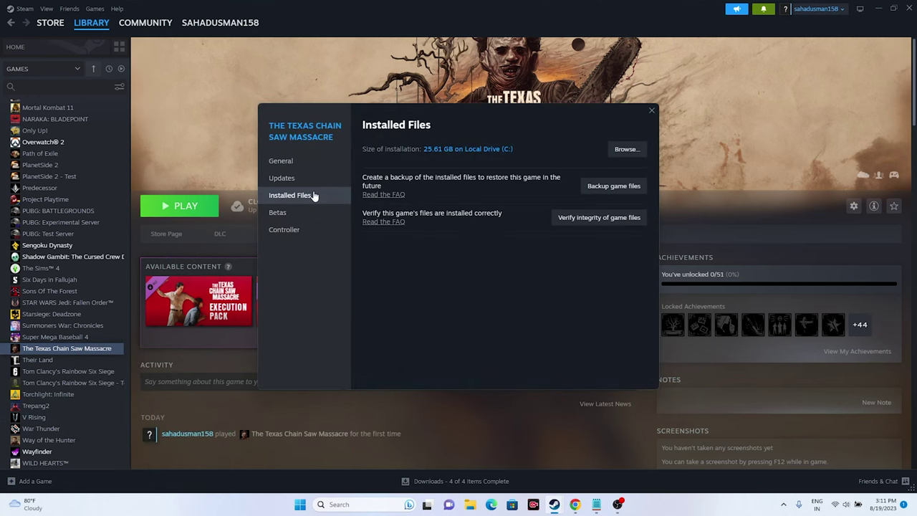
pyautogui.click(624, 150)
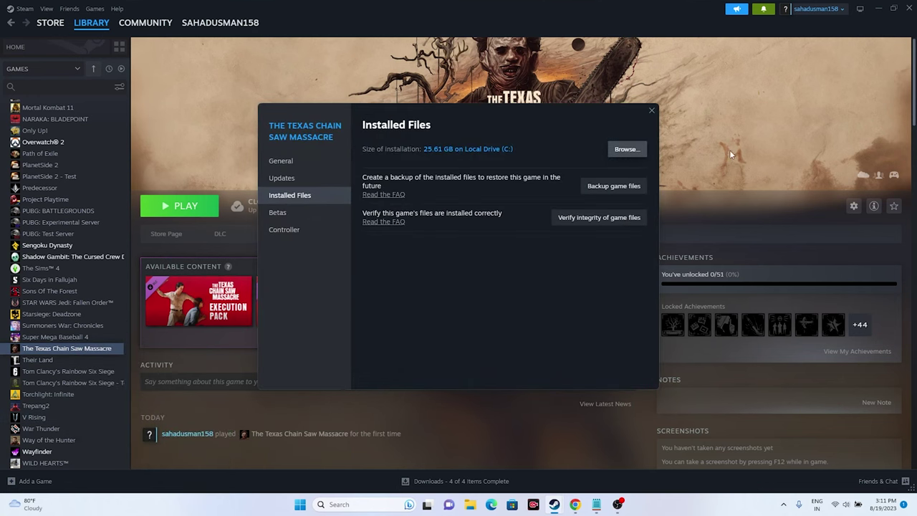
pyautogui.click(878, 8)
pyautogui.click(691, 108)
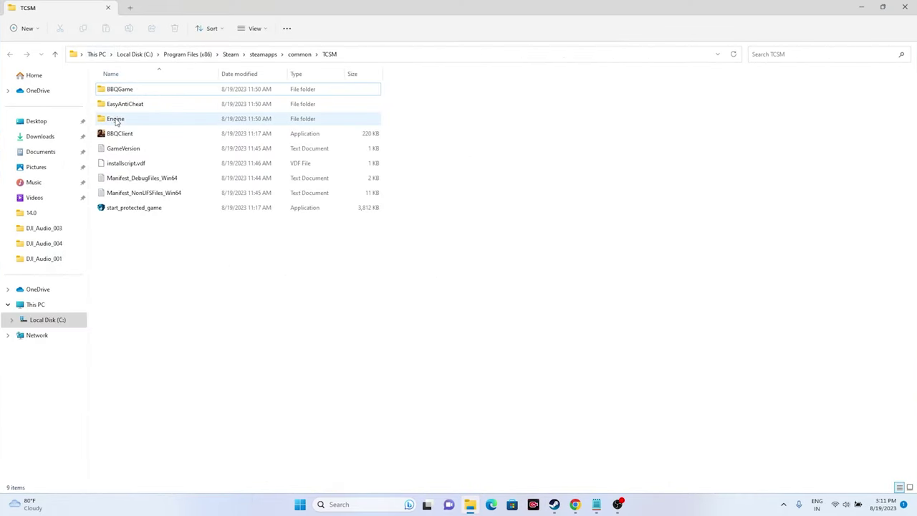
# Check the compatibility mode and administrator options in the BBQClient application's properties, and close them.
pyautogui.click(113, 138)
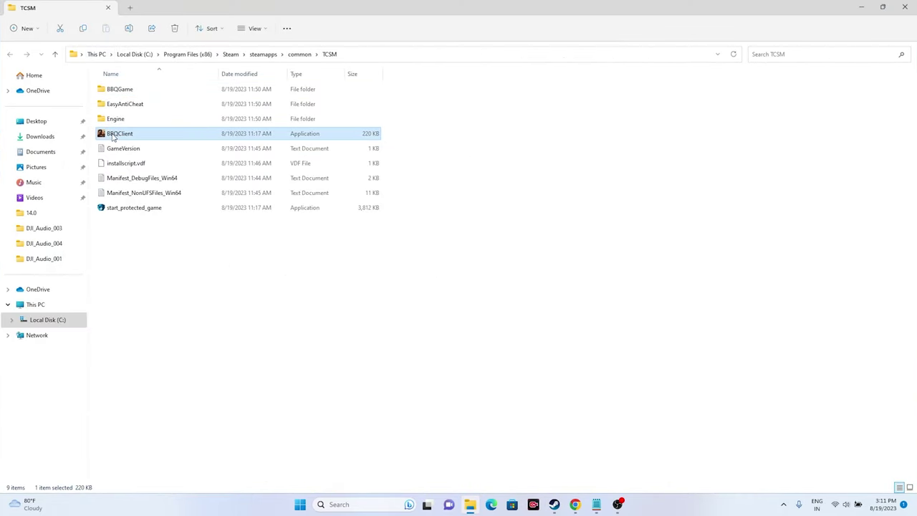
pyautogui.rightClick(112, 138)
pyautogui.click(148, 276)
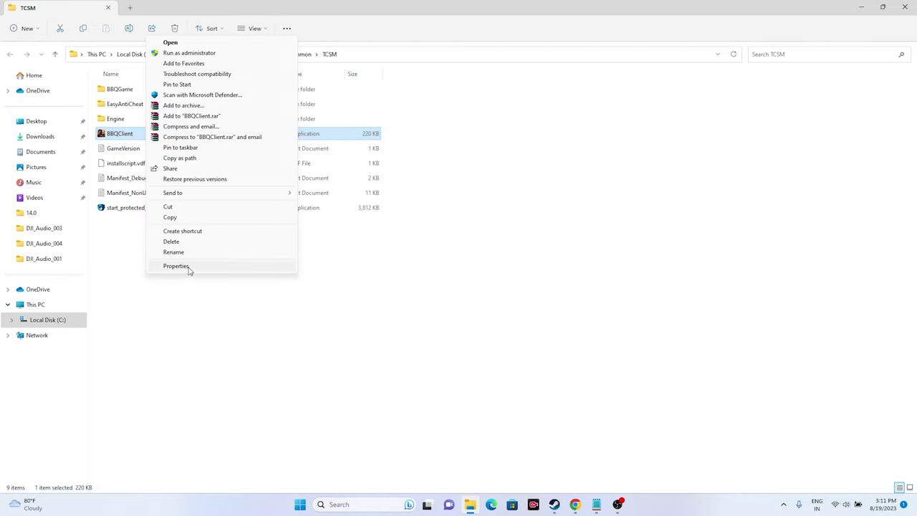
pyautogui.click(176, 265)
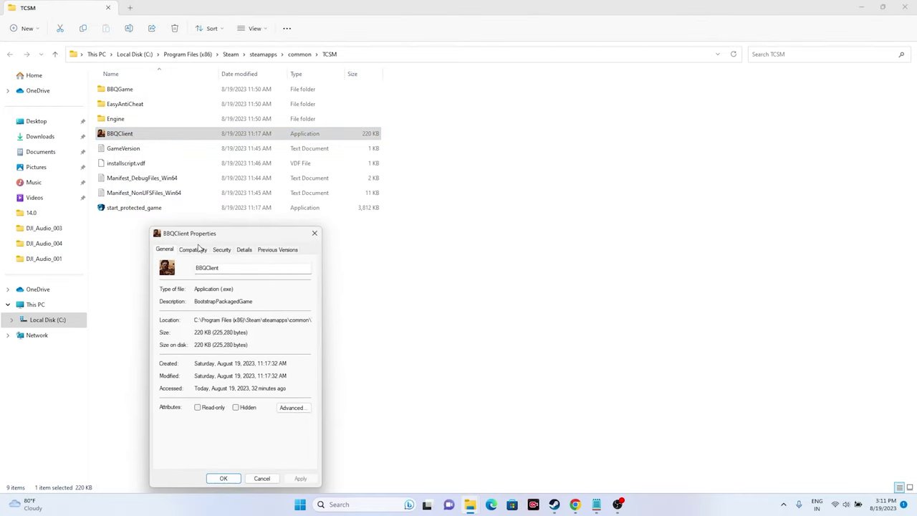
pyautogui.click(200, 248)
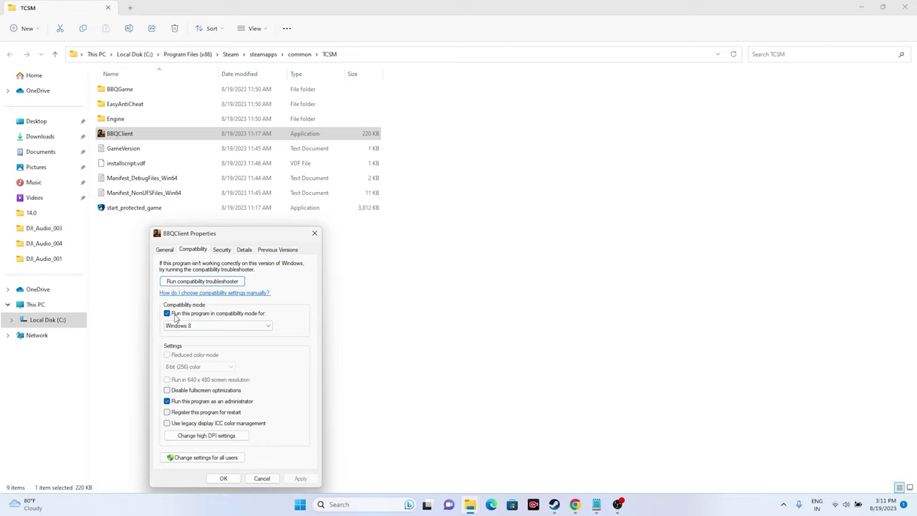
pyautogui.click(314, 233)
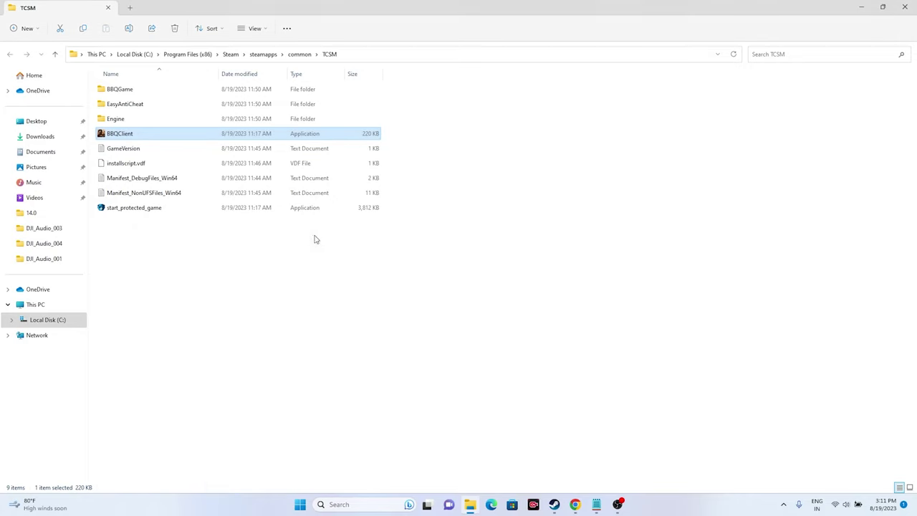
# Close the TCSM installation folder and the game's properties, and minimize the Steam library to show the desktop.
pyautogui.click(905, 8)
pyautogui.click(651, 108)
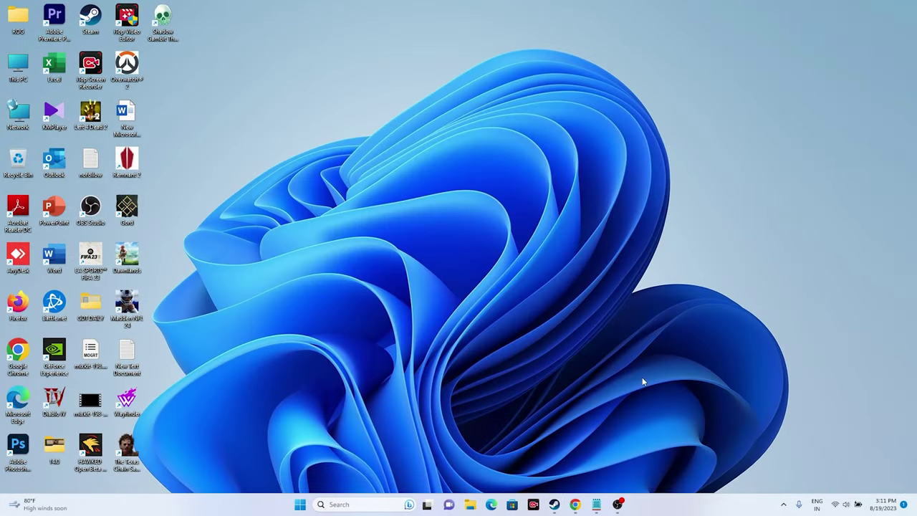
pyautogui.click(553, 504)
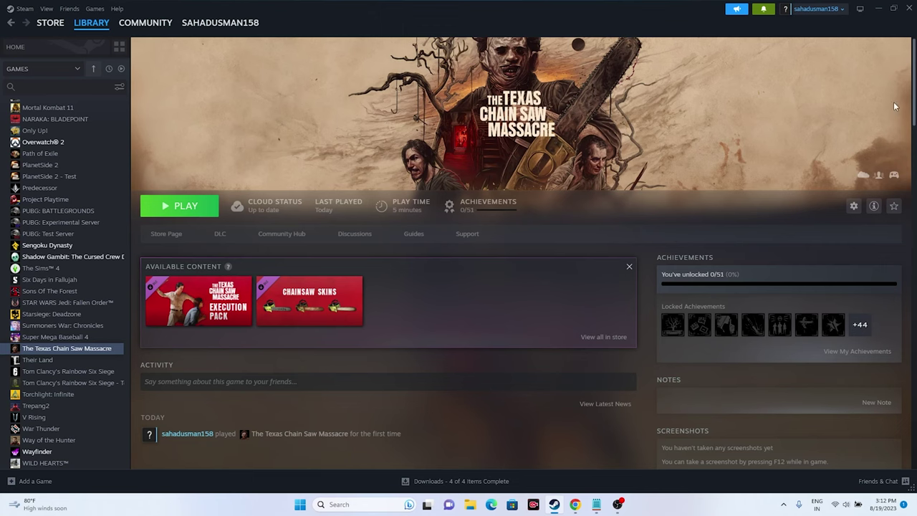
pyautogui.click(878, 8)
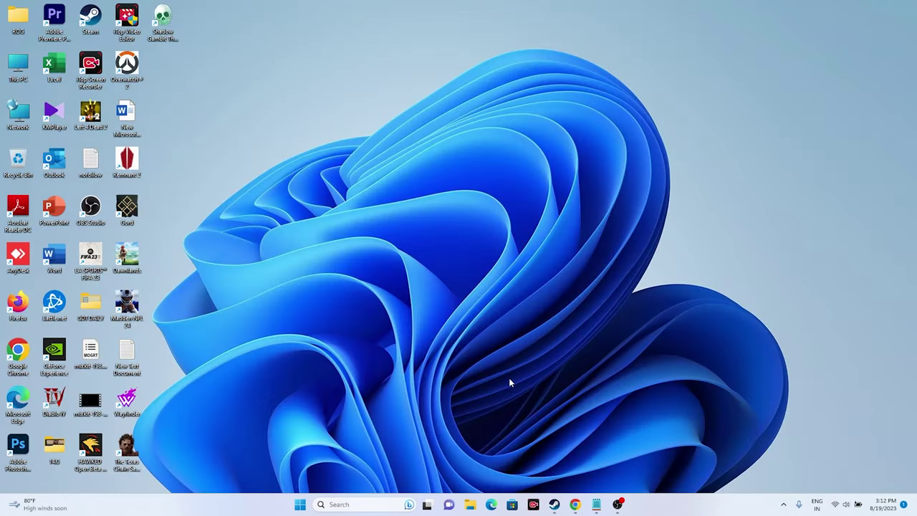
# Check the automatic and manual proxy setup in the Windows network settings, and close Settings.
pyautogui.click(370, 504)
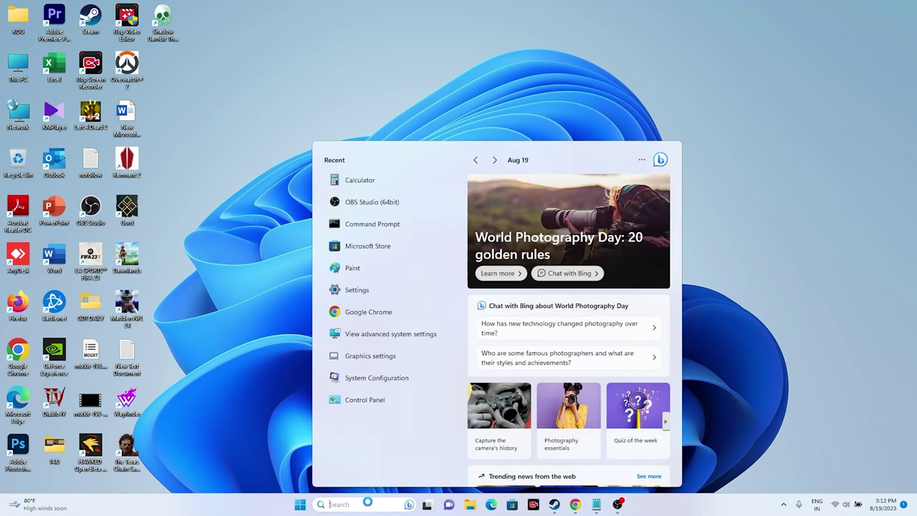
pyautogui.click(365, 290)
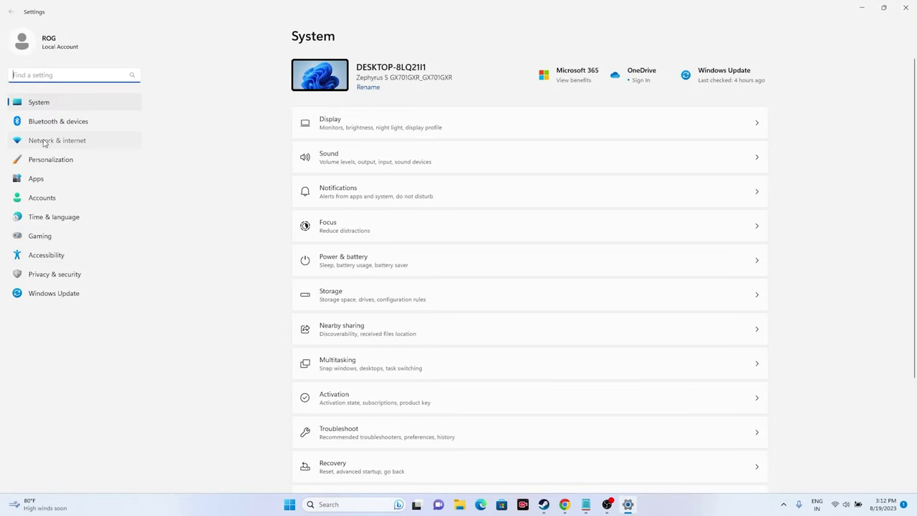
pyautogui.click(44, 142)
pyautogui.click(324, 269)
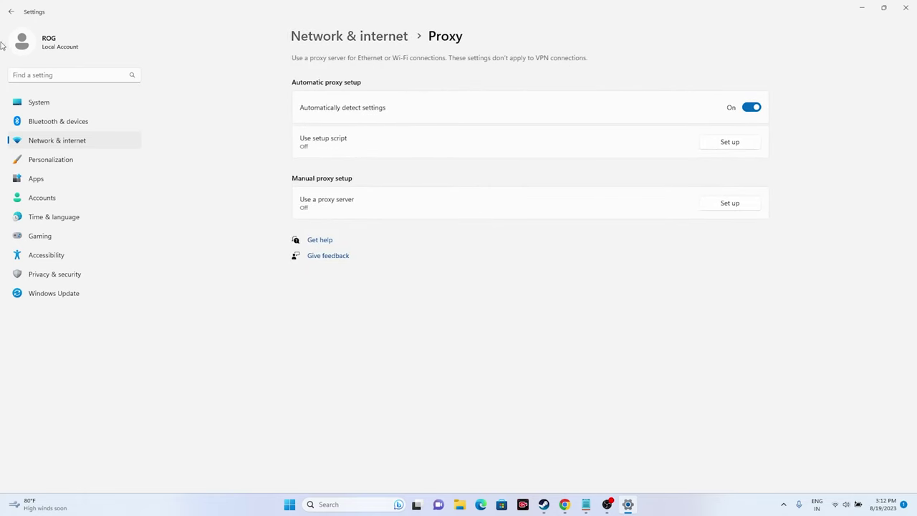
pyautogui.click(905, 7)
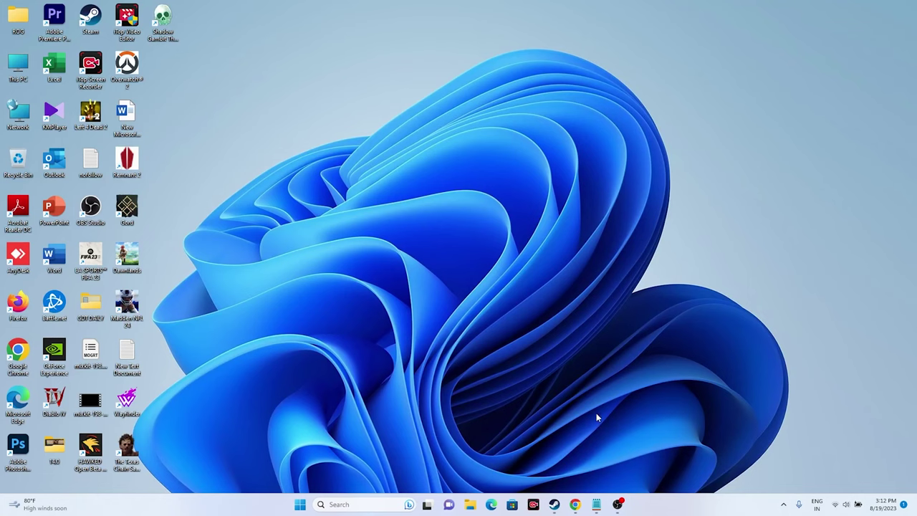
# Look up the Network and Internet entry among the other troubleshooters in the Windows system settings, and close Settings.
pyautogui.moveTo(561, 507)
pyautogui.click(374, 502)
pyautogui.click(365, 292)
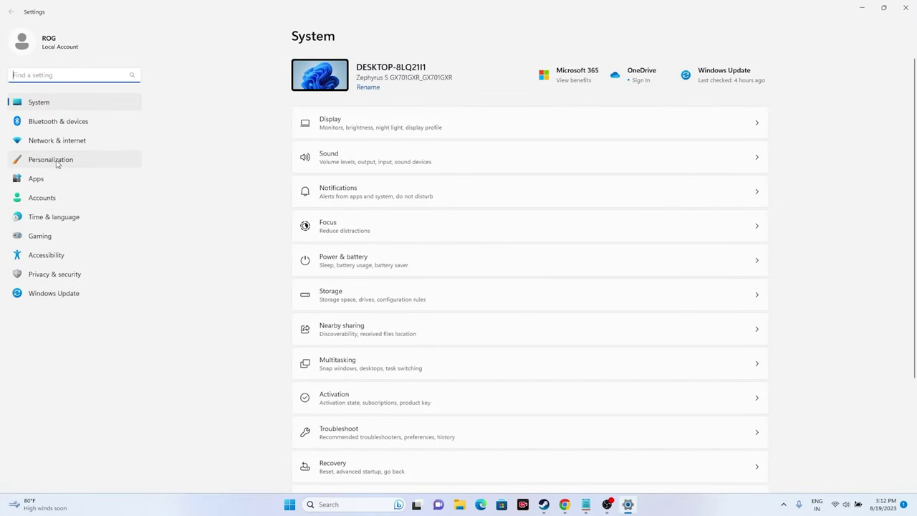
pyautogui.scroll(-2, 553, 237)
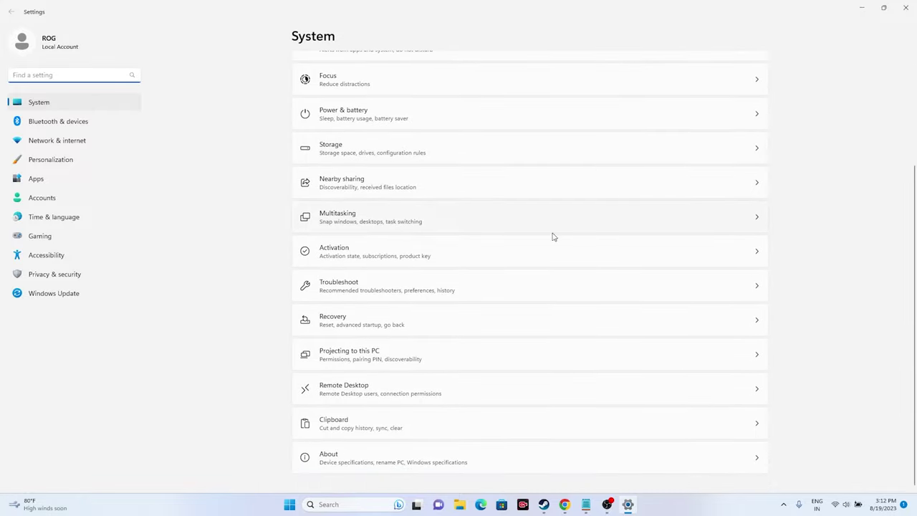
pyautogui.click(389, 288)
pyautogui.click(344, 158)
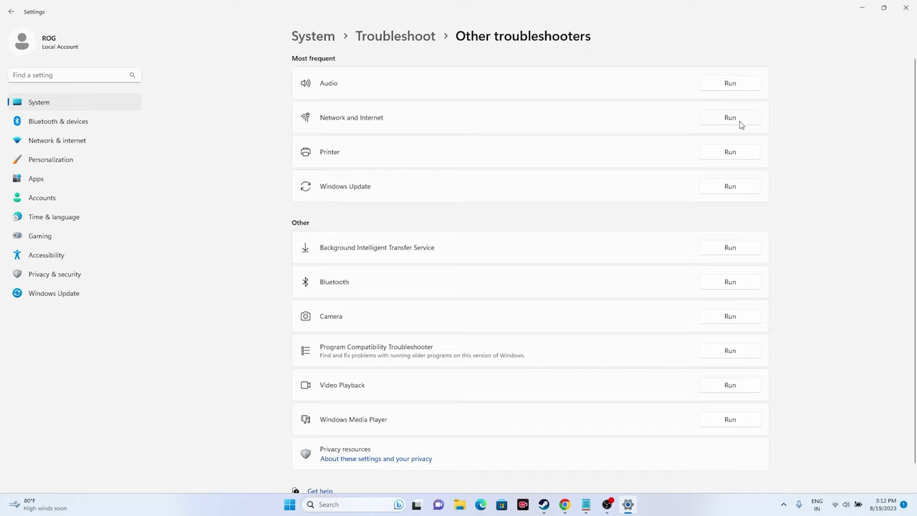
pyautogui.click(906, 9)
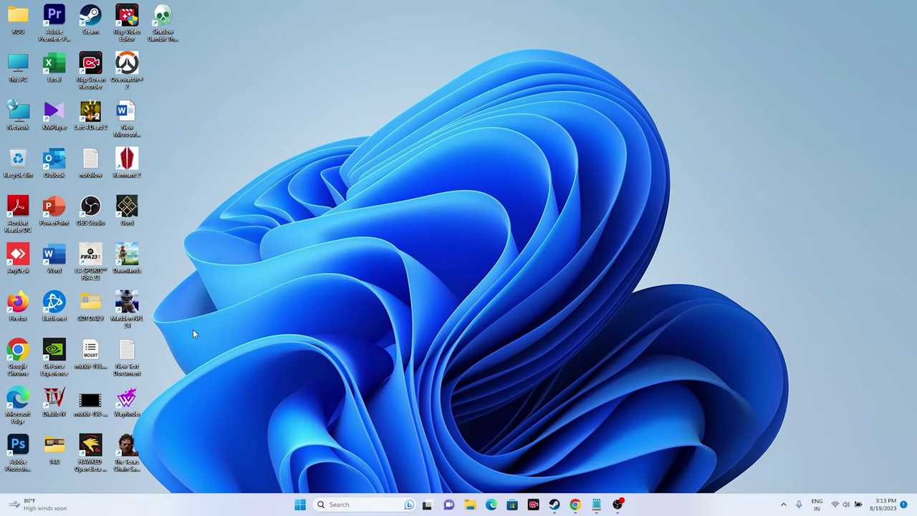
# Open the New Text Document on the desktop, copy the command ipconfig /flushdns from it, and minimize the document.
pyautogui.doubleClick(126, 356)
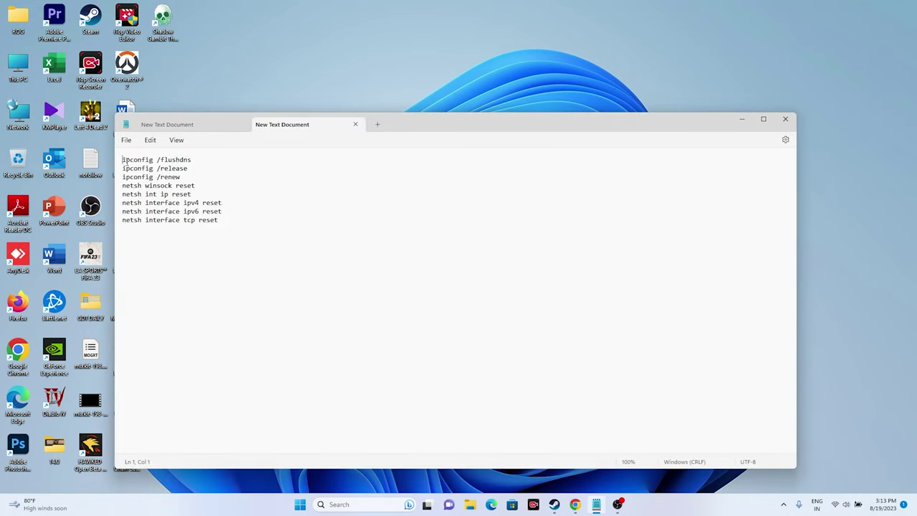
pyautogui.moveTo(123, 159); pyautogui.dragTo(195, 159)
pyautogui.rightClick(189, 165)
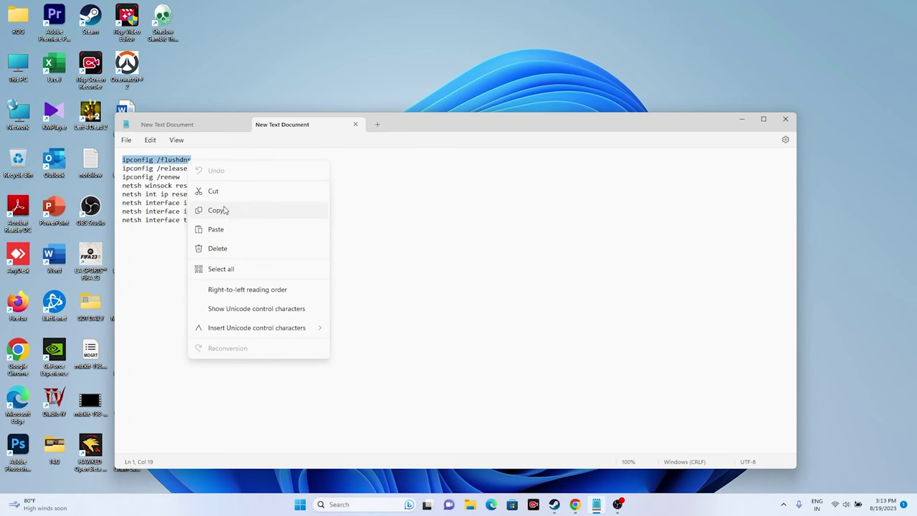
pyautogui.click(219, 208)
pyautogui.click(740, 119)
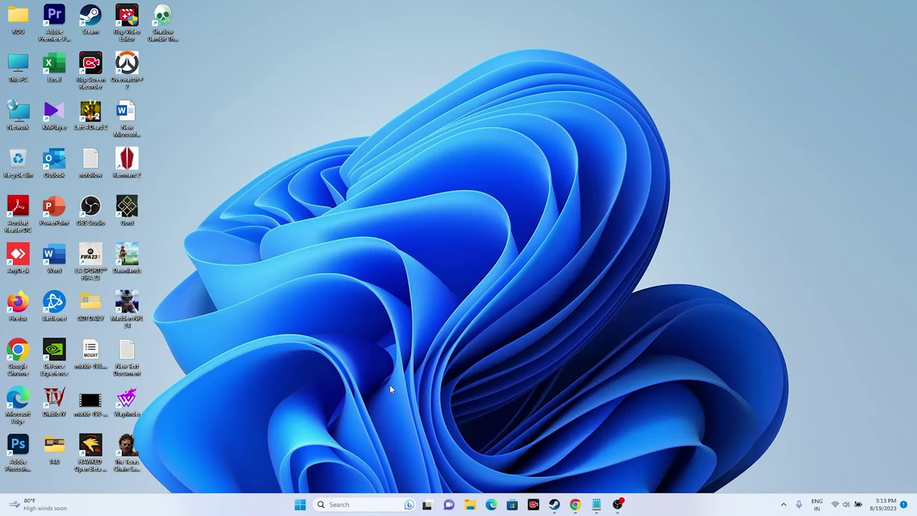
# Start Command Prompt as administrator and run the copied ipconfig /flushdns command.
pyautogui.click(358, 504)
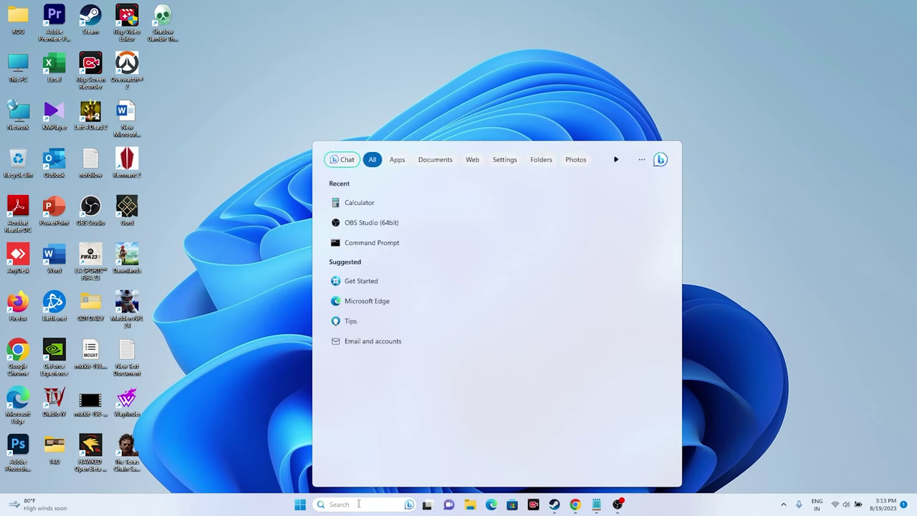
pyautogui.write('comm')
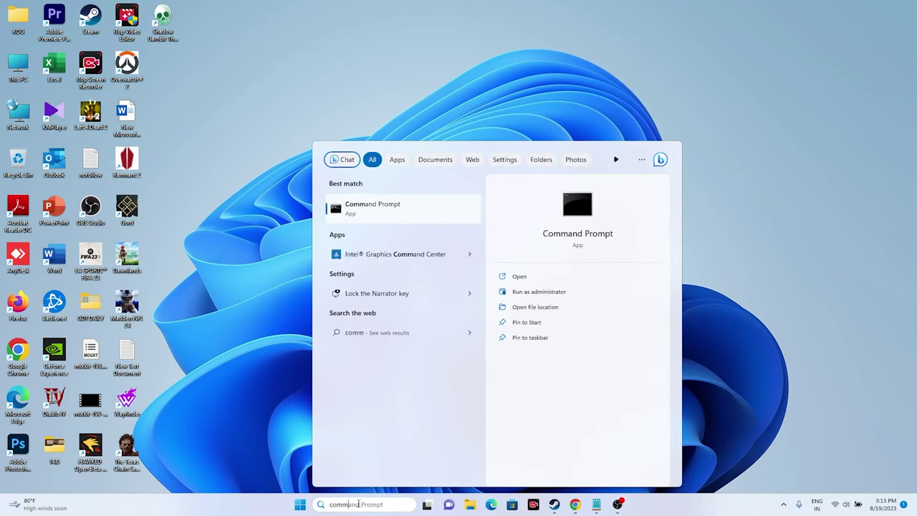
pyautogui.click(560, 295)
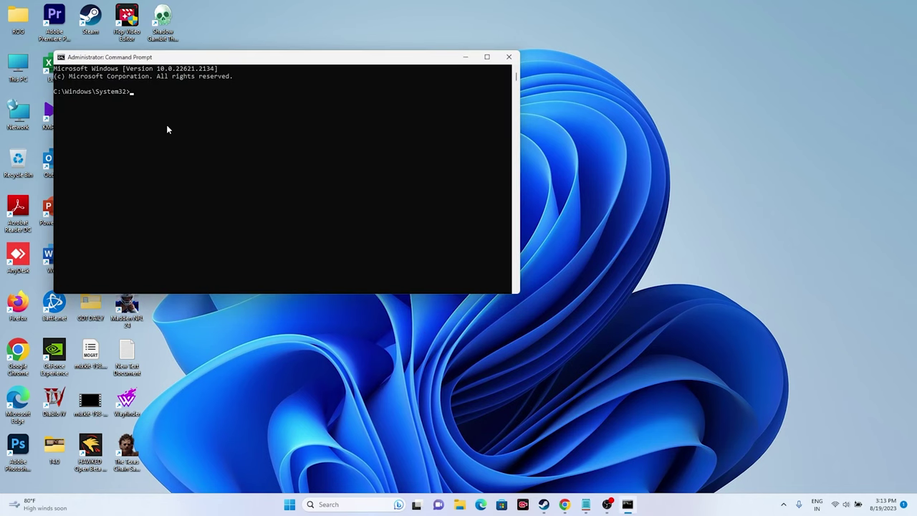
pyautogui.press('Return')
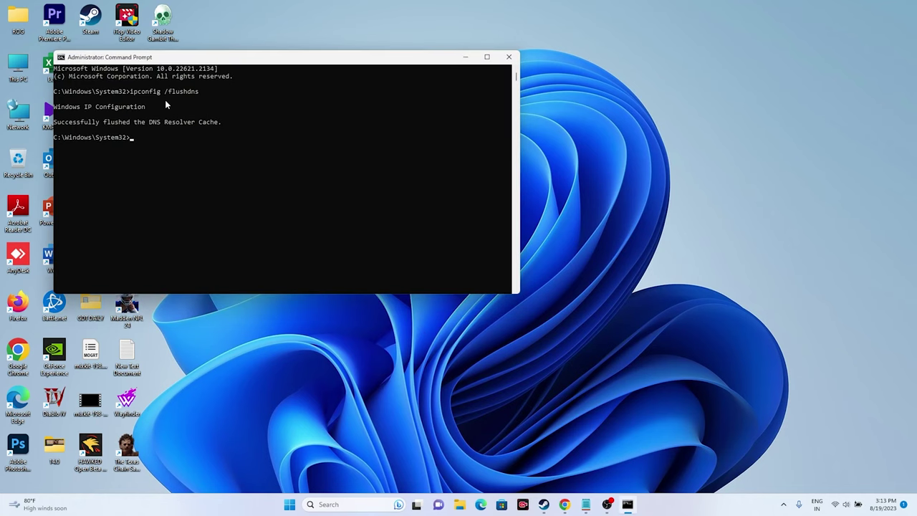
# Copy ipconfig /release from the text document and run it in the administrator Command Prompt.
pyautogui.click(586, 504)
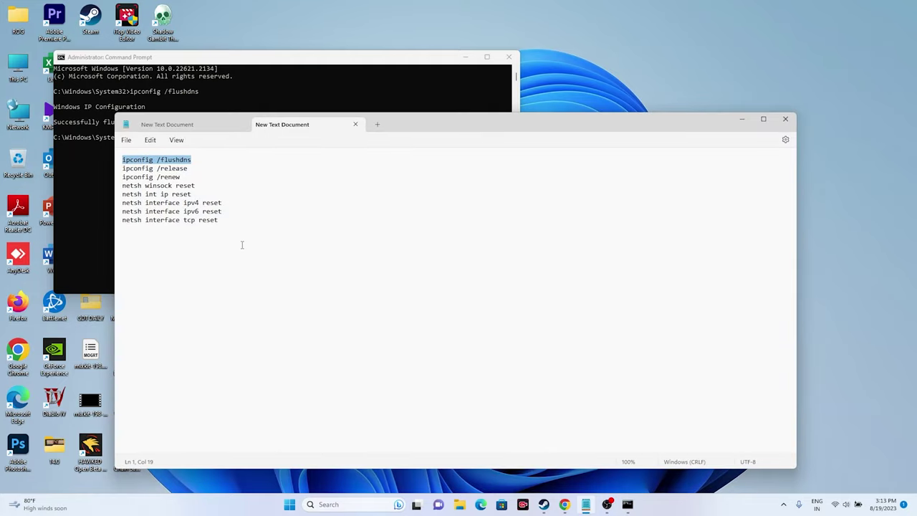
pyautogui.moveTo(190, 169); pyautogui.dragTo(122, 169)
pyautogui.rightClick(138, 174)
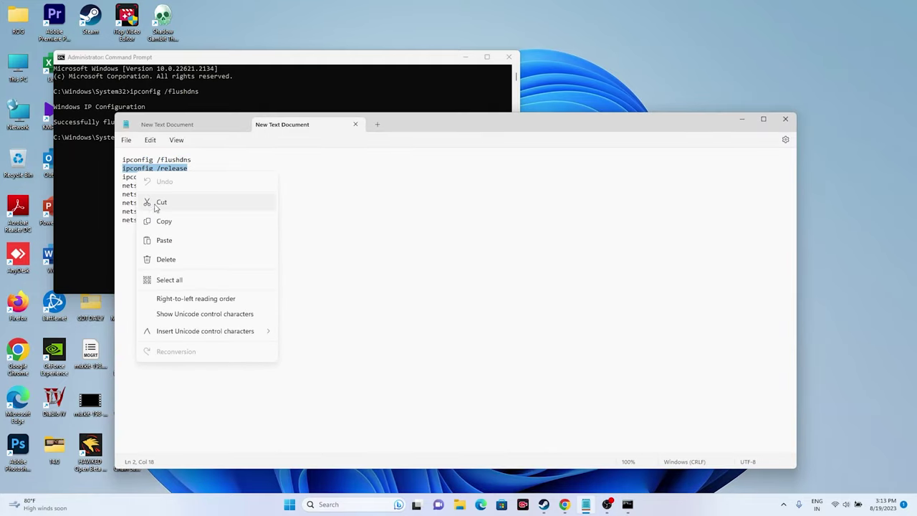
pyautogui.click(164, 222)
pyautogui.click(92, 185)
pyautogui.rightClick(92, 185)
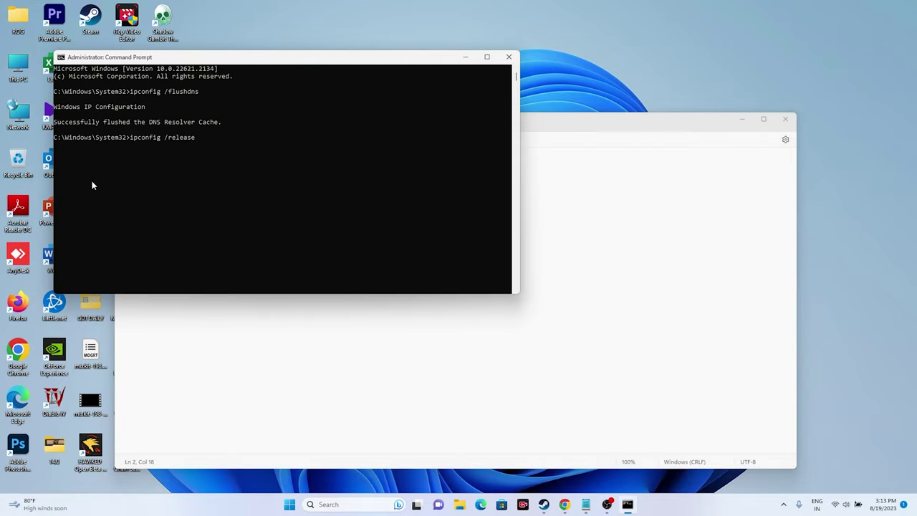
pyautogui.press('Return')
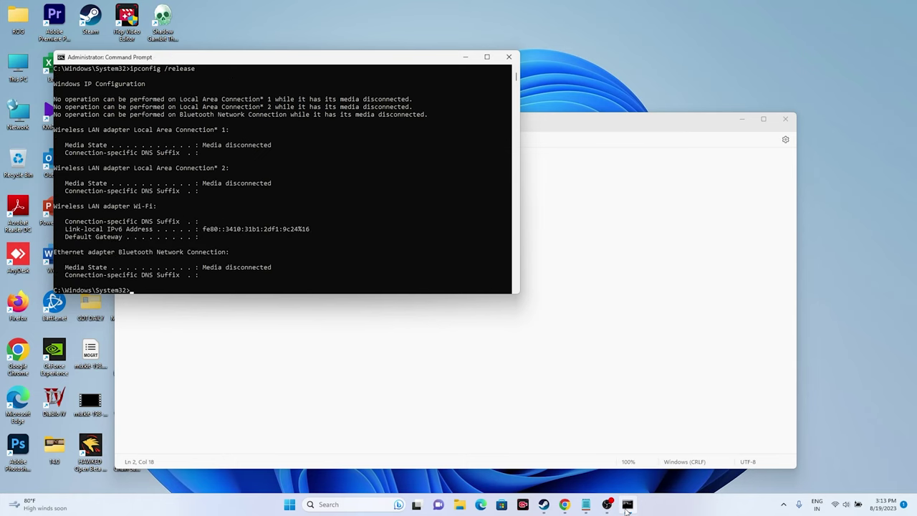
# Copy ipconfig /renew from the text document and run it in the administrator Command Prompt.
pyautogui.click(586, 504)
pyautogui.moveTo(184, 176); pyautogui.dragTo(120, 177)
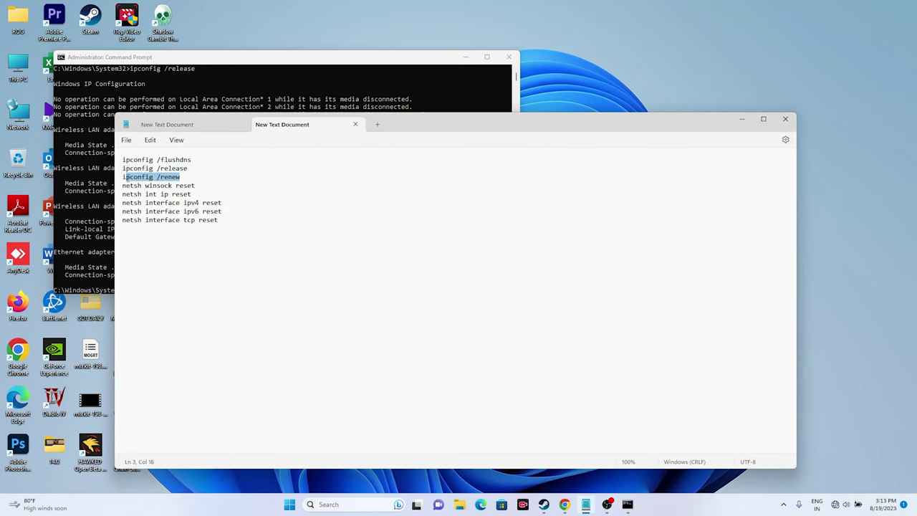
pyautogui.rightClick(129, 181)
pyautogui.click(157, 225)
pyautogui.click(742, 119)
pyautogui.rightClick(211, 285)
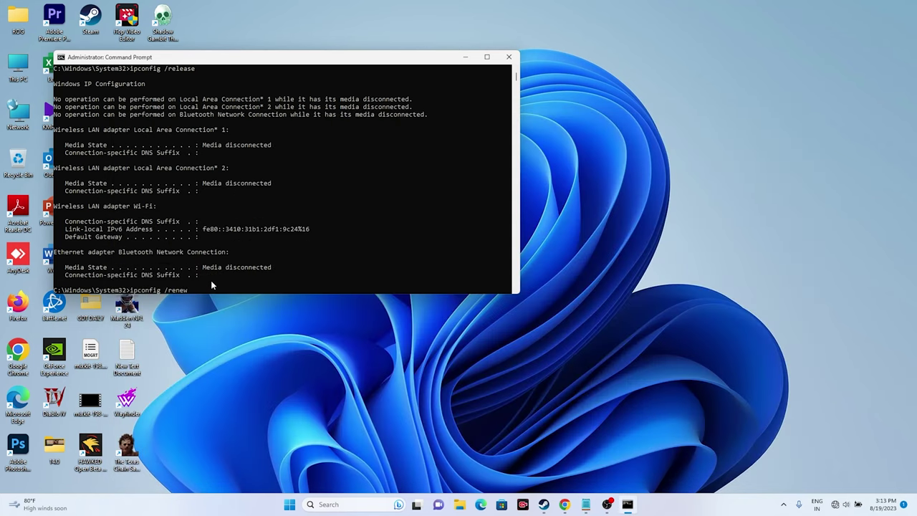
pyautogui.press('Return')
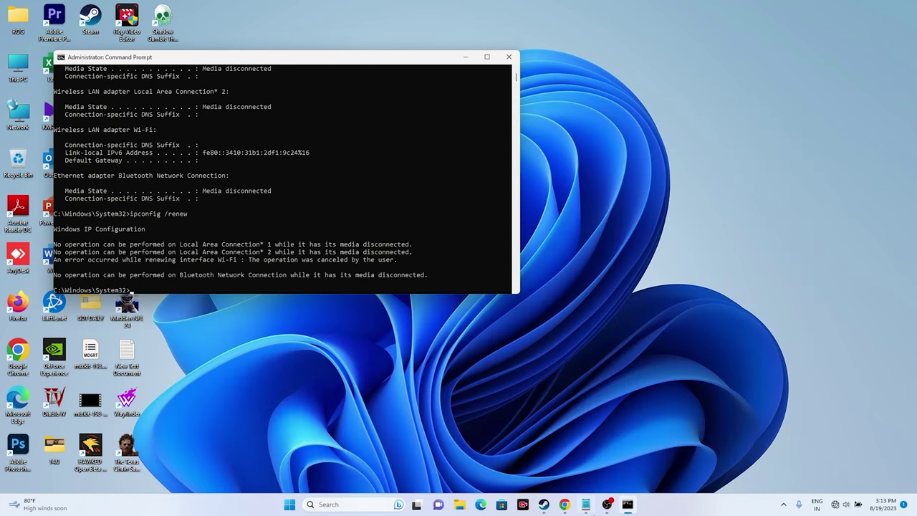
# Copy netsh winsock reset from the text document and run it in the administrator Command Prompt.
pyautogui.click(589, 505)
pyautogui.moveTo(196, 185); pyautogui.dragTo(119, 184)
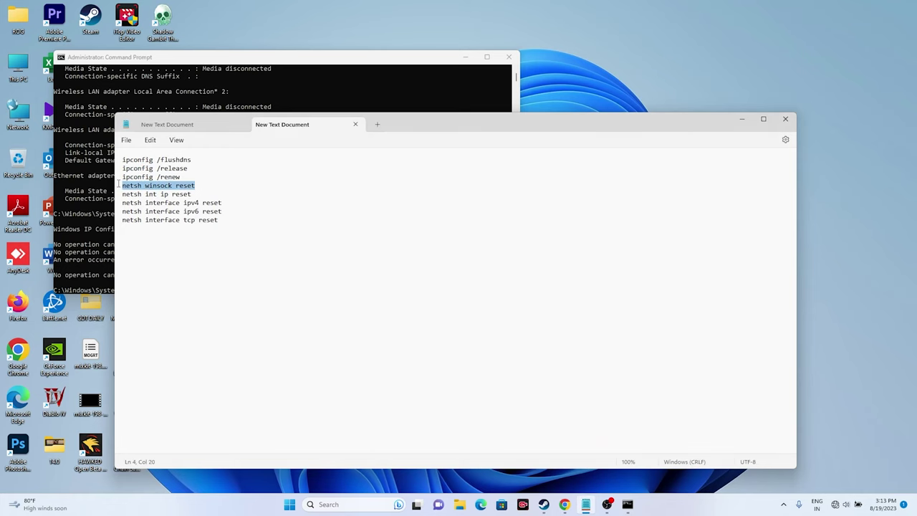
pyautogui.rightClick(129, 187)
pyautogui.click(172, 234)
pyautogui.click(741, 119)
pyautogui.rightClick(207, 287)
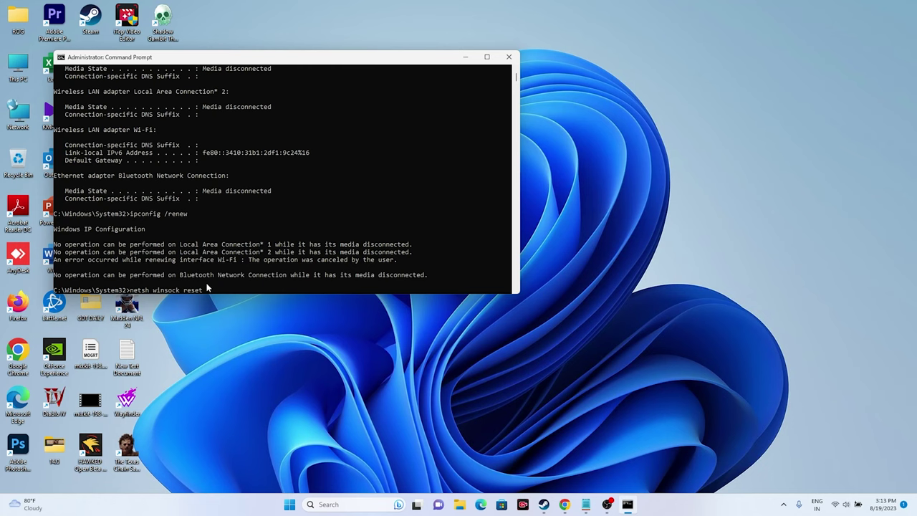
pyautogui.press('Return')
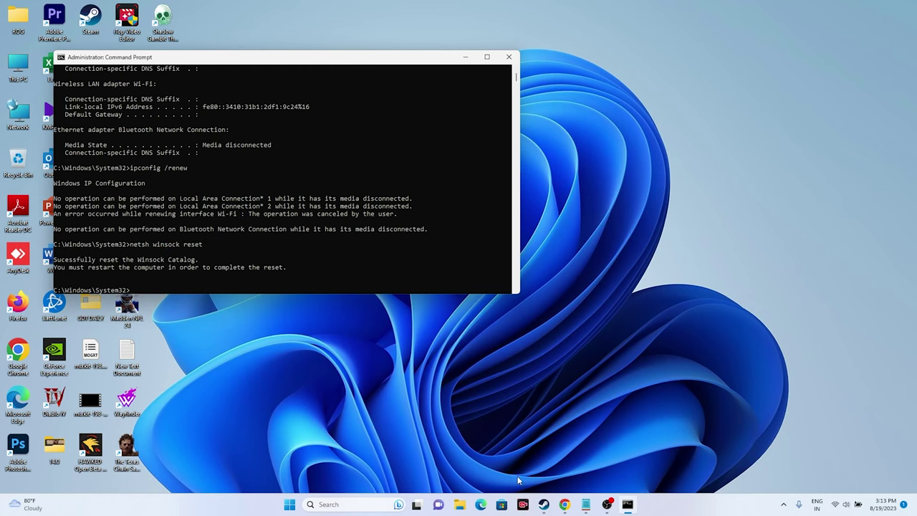
# Copy netsh int ip reset from the text document and run it in the administrator Command Prompt.
pyautogui.click(585, 504)
pyautogui.click(196, 194)
pyautogui.moveTo(195, 194); pyautogui.dragTo(109, 195)
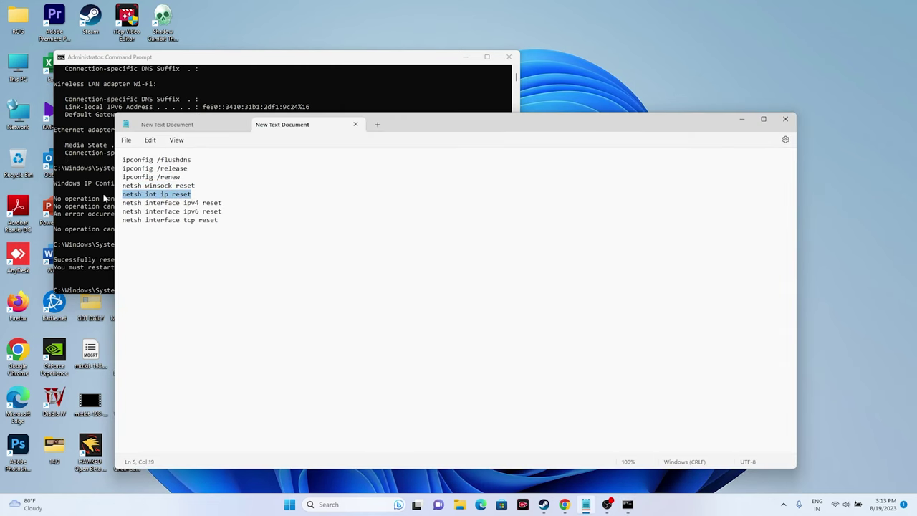
pyautogui.rightClick(146, 198)
pyautogui.click(184, 244)
pyautogui.click(742, 119)
pyautogui.rightClick(221, 283)
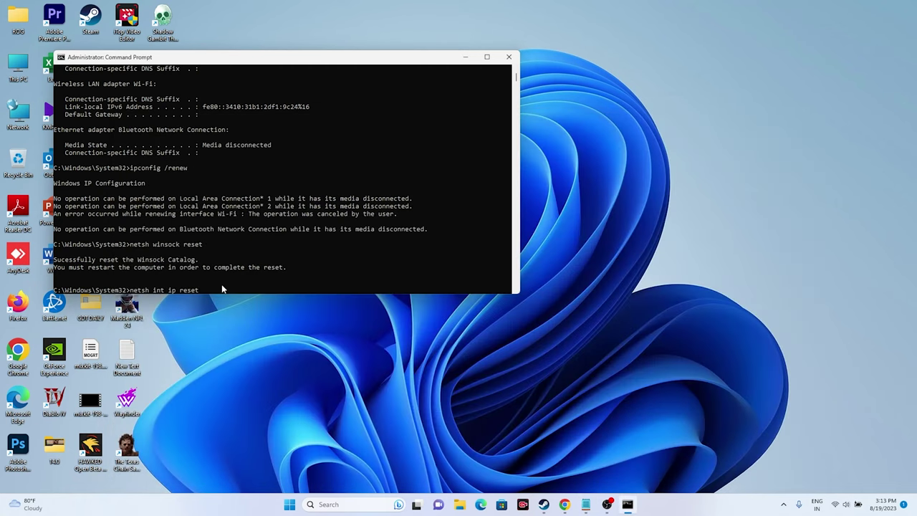
pyautogui.press('Return')
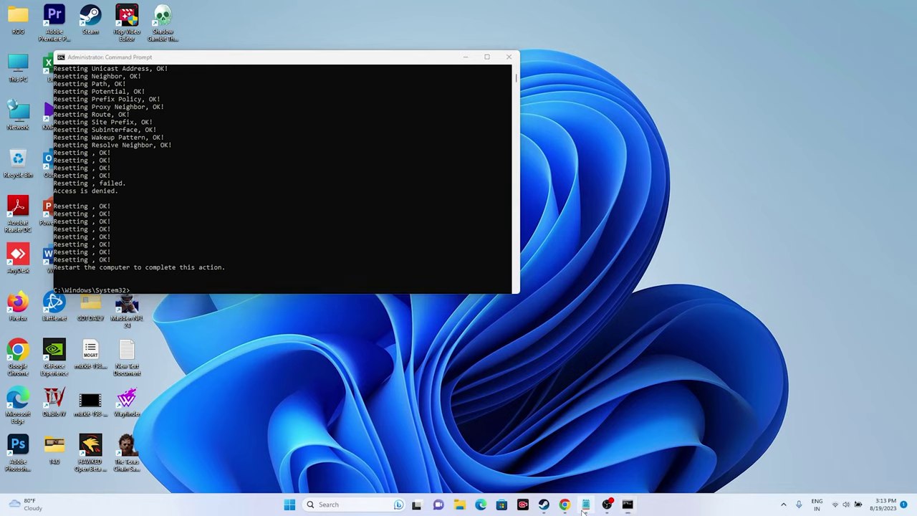
# Copy netsh interface ipv4 reset from the text document and run it in the administrator Command Prompt.
pyautogui.click(586, 504)
pyautogui.moveTo(224, 203); pyautogui.dragTo(121, 203)
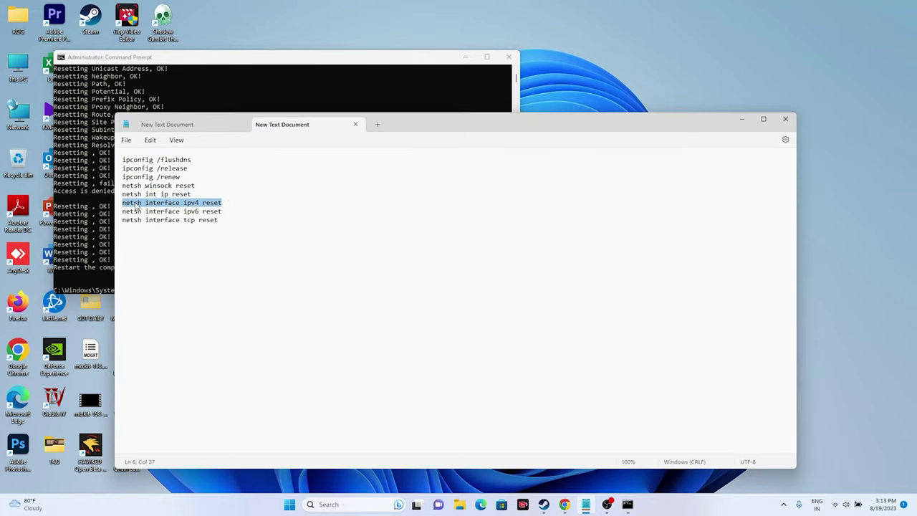
pyautogui.rightClick(137, 206)
pyautogui.click(155, 252)
pyautogui.click(742, 119)
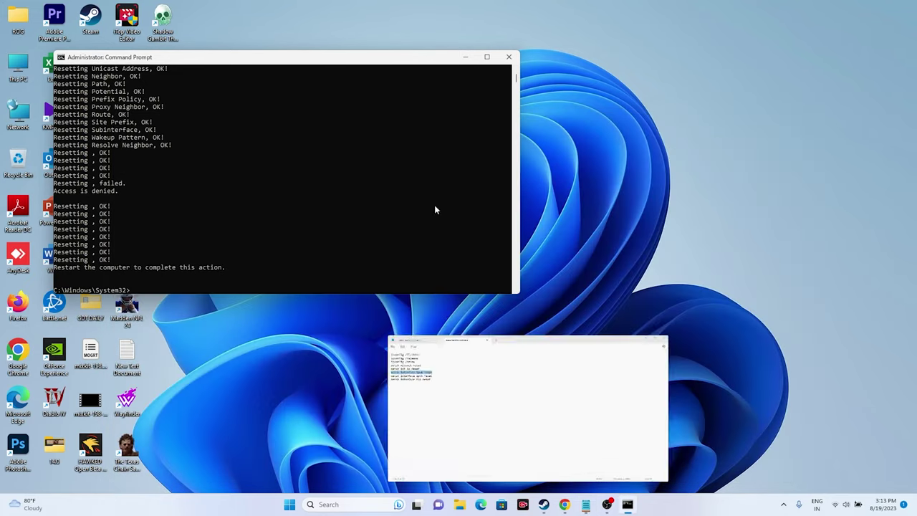
pyautogui.rightClick(220, 288)
pyautogui.press('Escape')
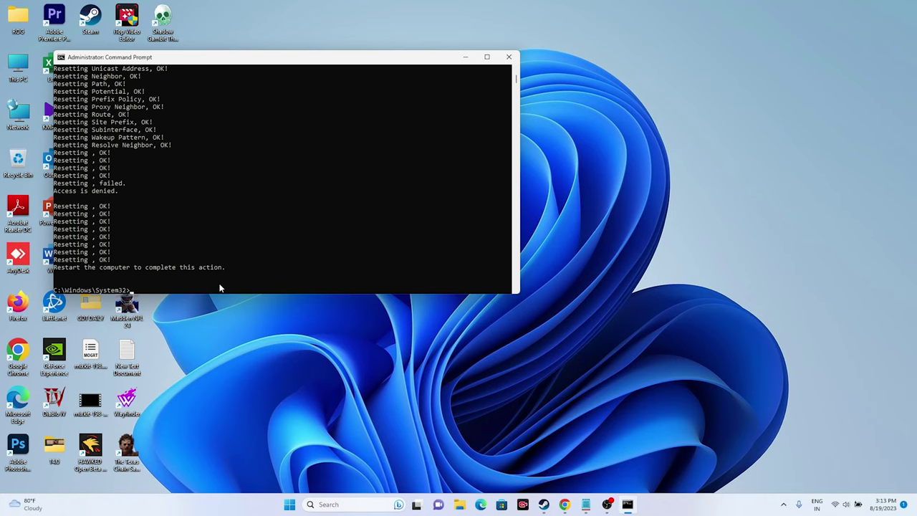
# Copy netsh interface ipv6 reset from the text document and run it in the administrator Command Prompt.
pyautogui.click(586, 504)
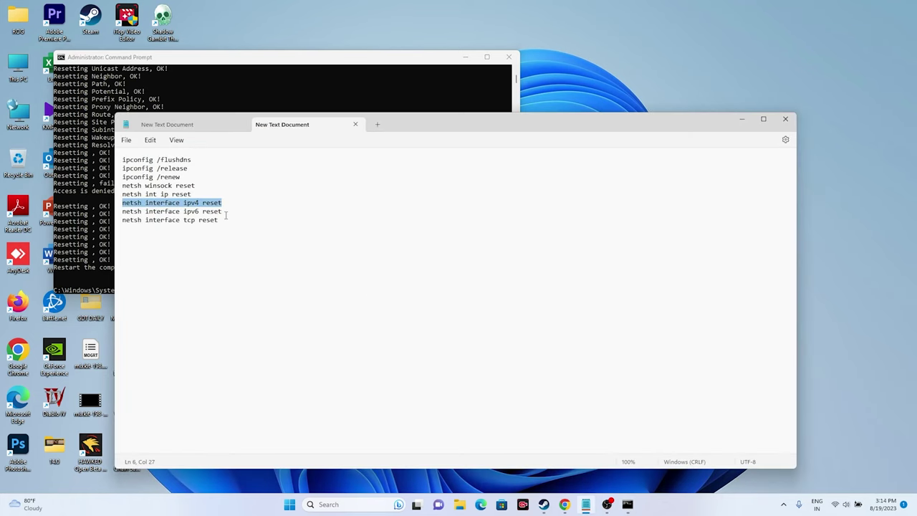
pyautogui.moveTo(224, 212); pyautogui.dragTo(116, 212)
pyautogui.rightClick(130, 214)
pyautogui.click(155, 260)
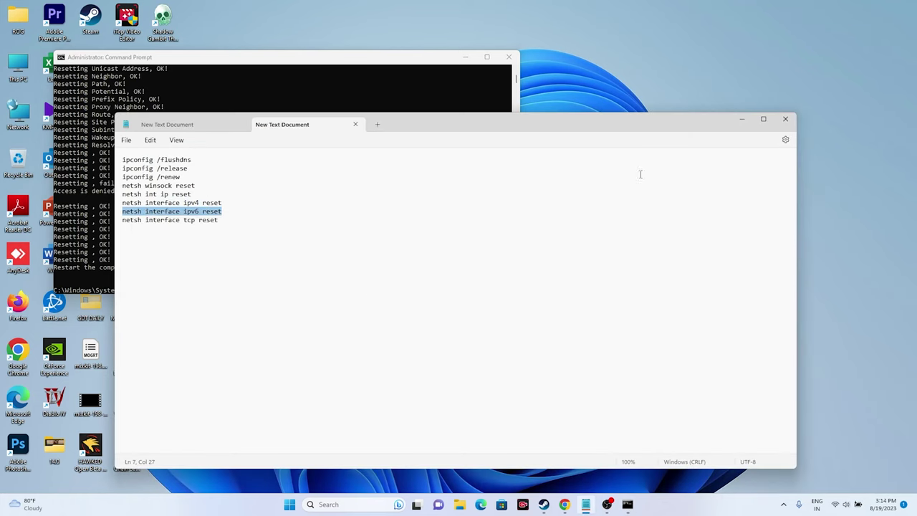
pyautogui.click(741, 119)
pyautogui.rightClick(170, 289)
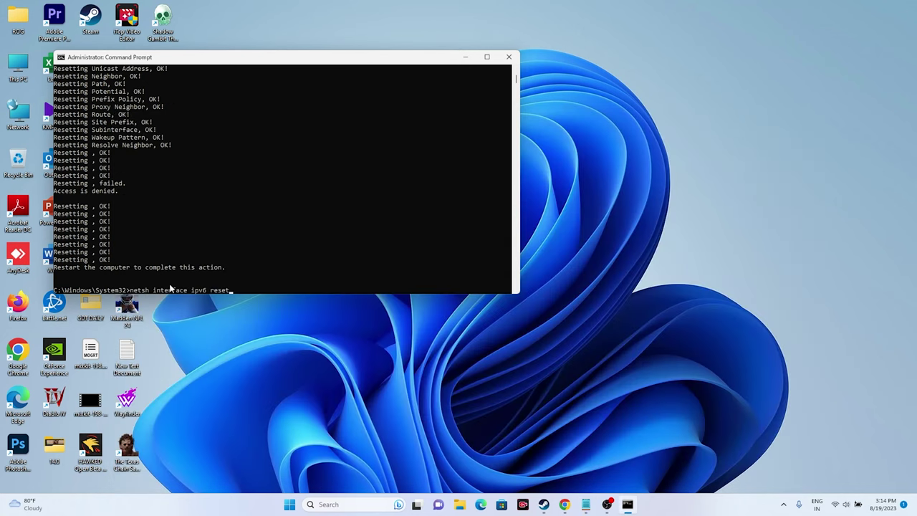
pyautogui.press('Escape')
# Copy netsh interface tcp reset from the text document, run it in the administrator Command Prompt, and close the console.
pyautogui.click(585, 505)
pyautogui.moveTo(232, 226); pyautogui.dragTo(139, 225)
pyautogui.rightClick(139, 226)
pyautogui.click(165, 272)
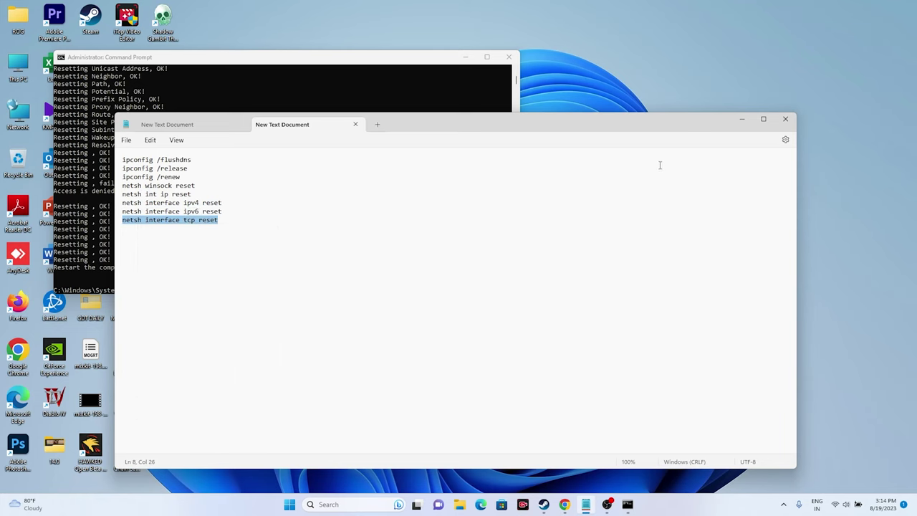
pyautogui.click(741, 119)
pyautogui.rightClick(171, 290)
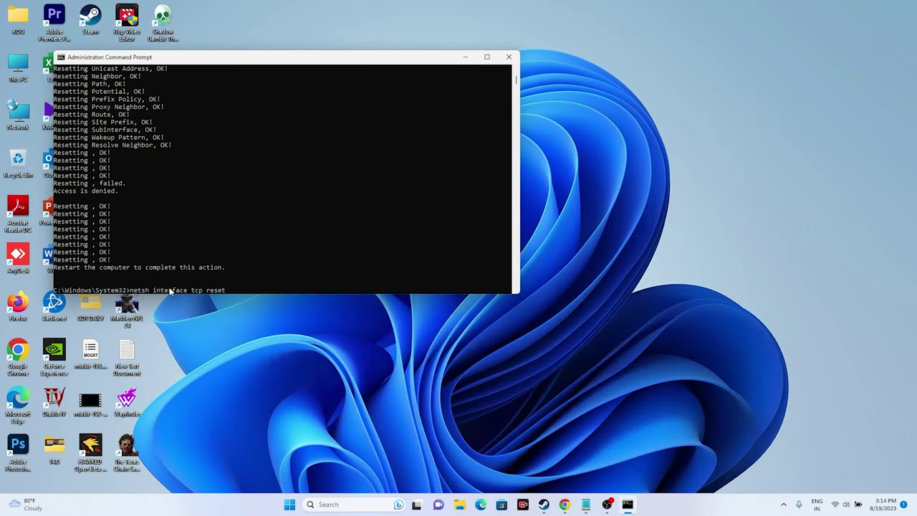
pyautogui.press('Return')
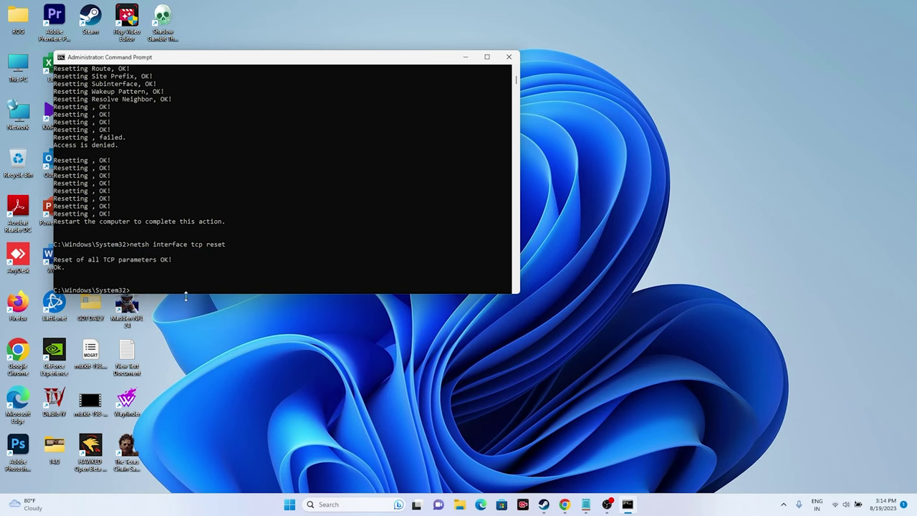
pyautogui.click(509, 56)
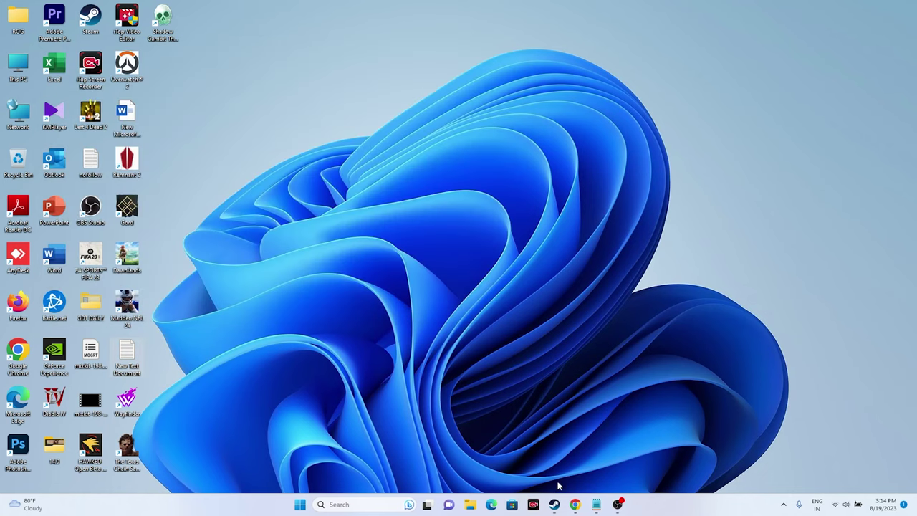
# Switch to Steam to view the library page of The Texas Chain Saw Massacre, and minimize it.
pyautogui.click(554, 504)
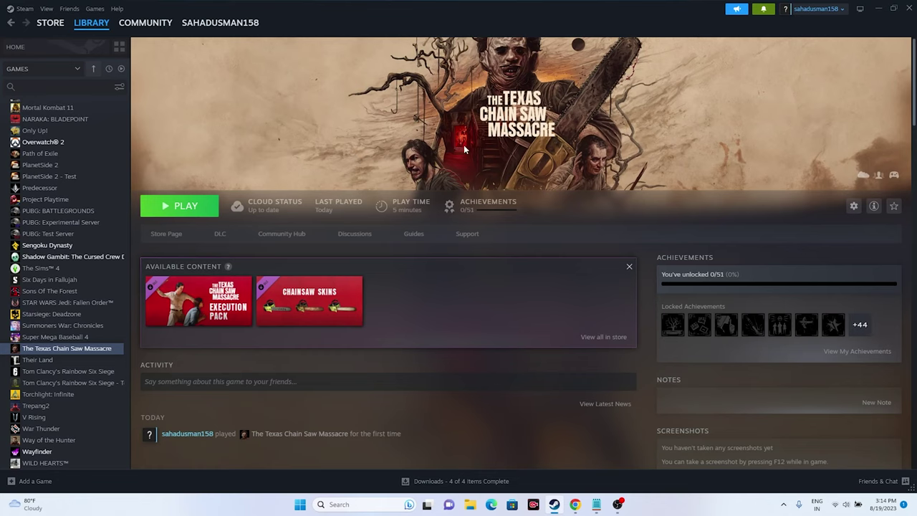
pyautogui.click(878, 12)
# View the Network reset page under Advanced network settings in Windows Settings, and close Settings without resetting.
pyautogui.click(368, 505)
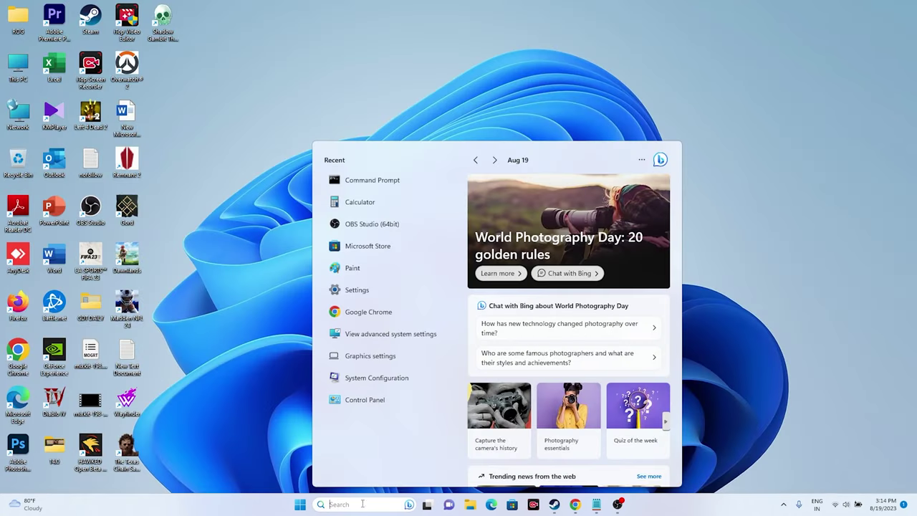
pyautogui.click(366, 290)
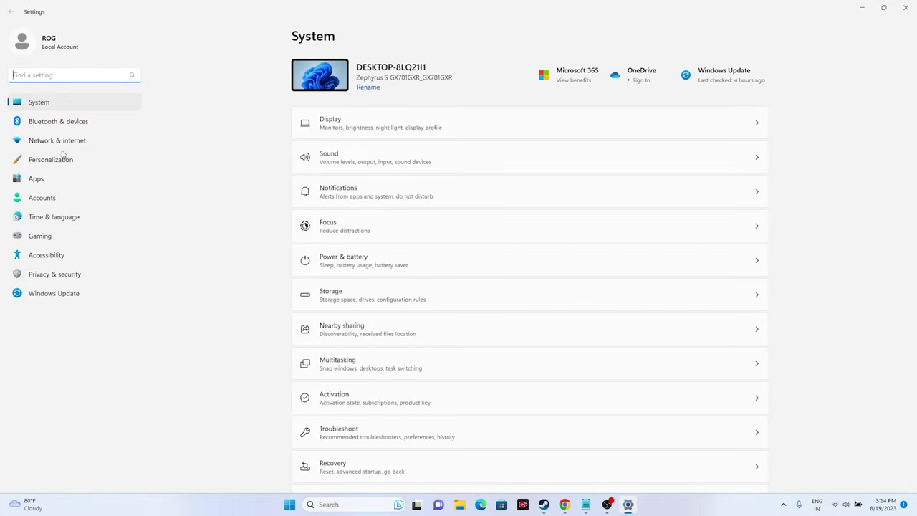
pyautogui.click(61, 143)
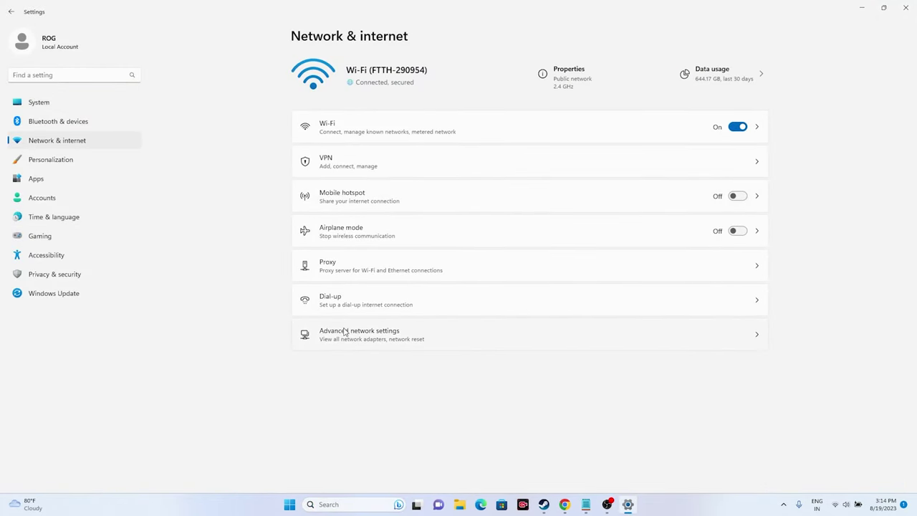
pyautogui.click(345, 332)
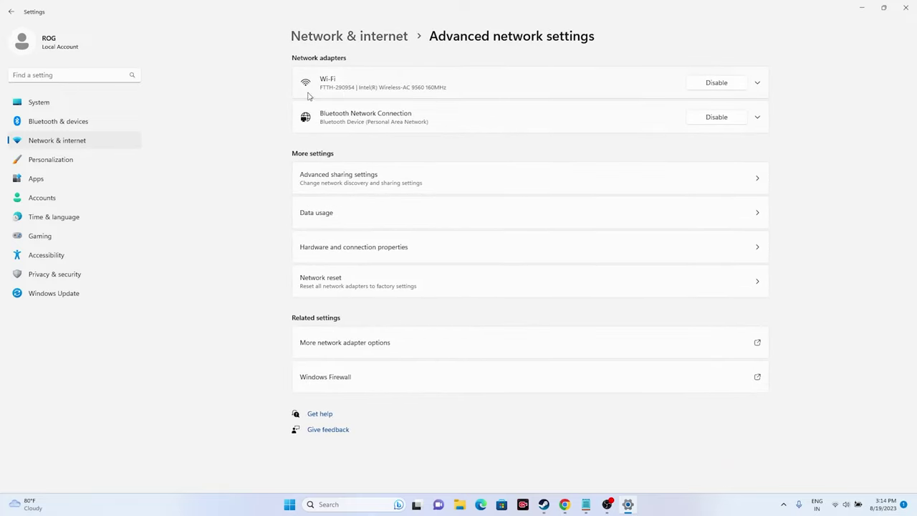
pyautogui.click(324, 279)
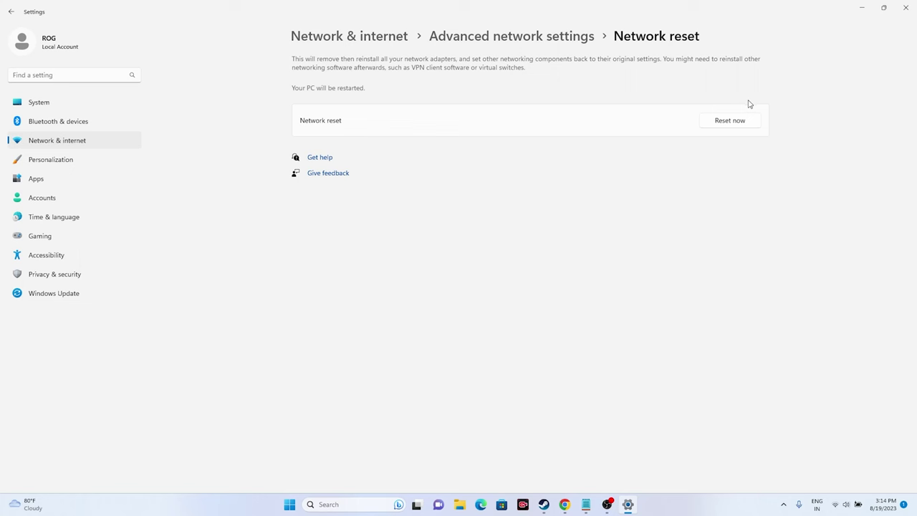
pyautogui.click(907, 8)
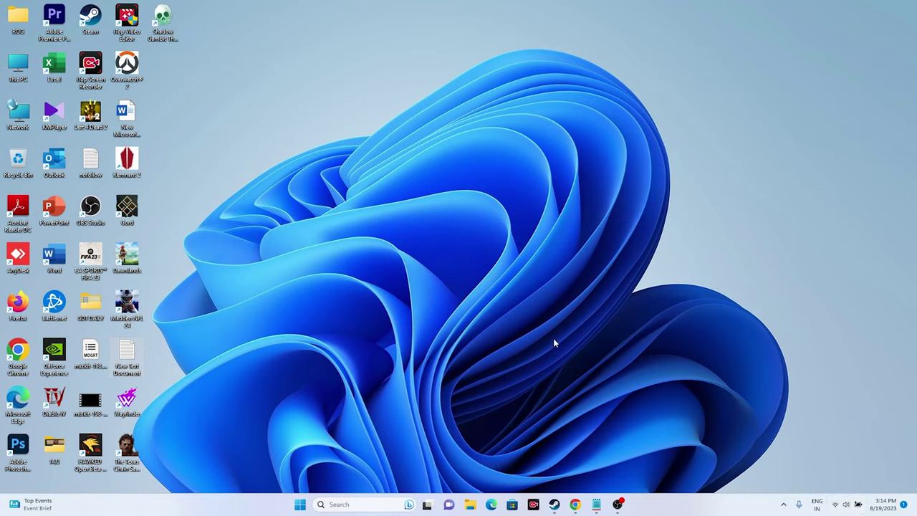
# View the available Wi-Fi connections from the Windows quick settings.
pyautogui.click(835, 504)
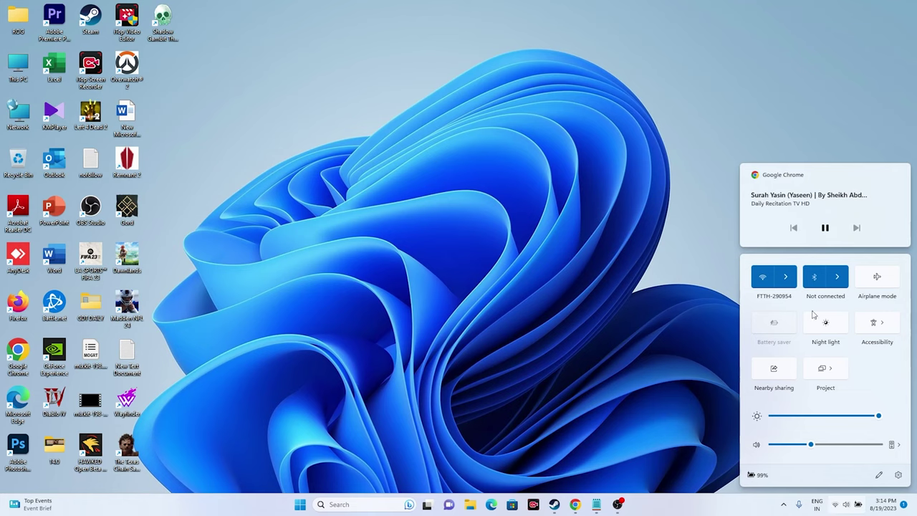
pyautogui.click(791, 278)
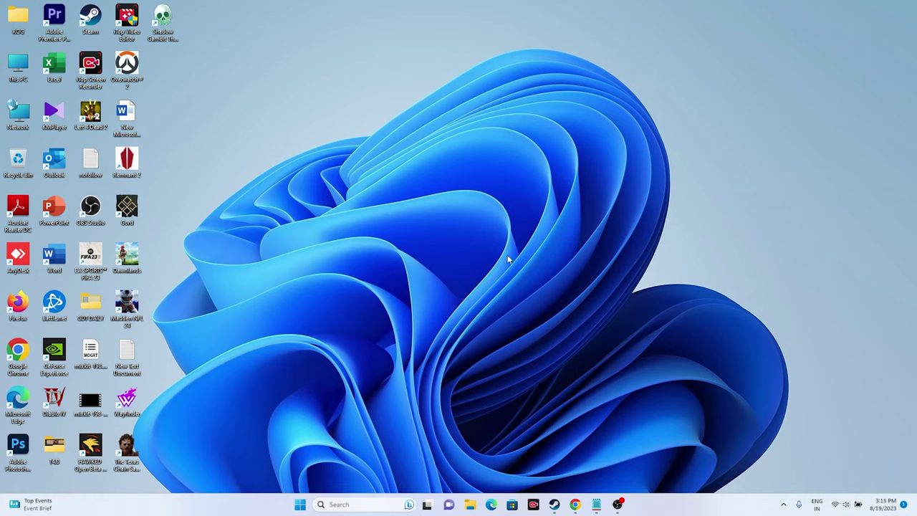
# Check the update status on the Windows Update page in Windows Settings, and close Settings.
pyautogui.click(367, 503)
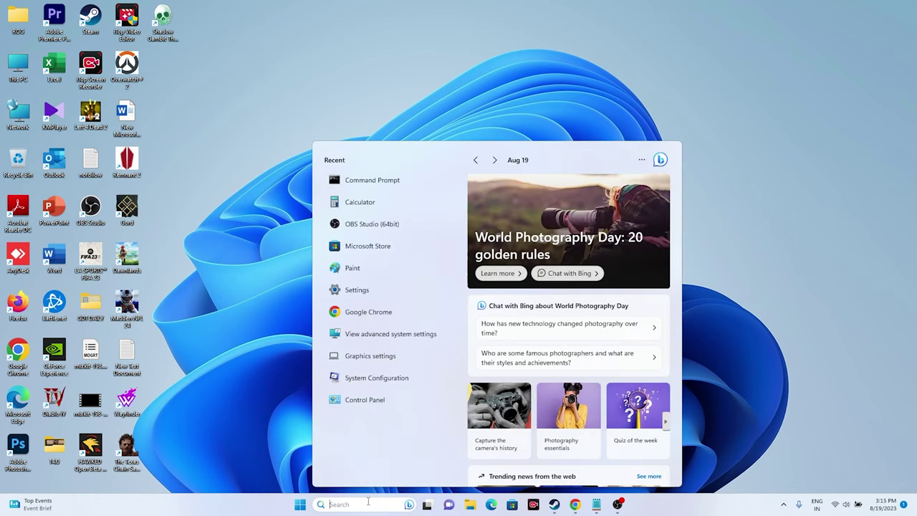
pyautogui.click(363, 290)
pyautogui.click(76, 293)
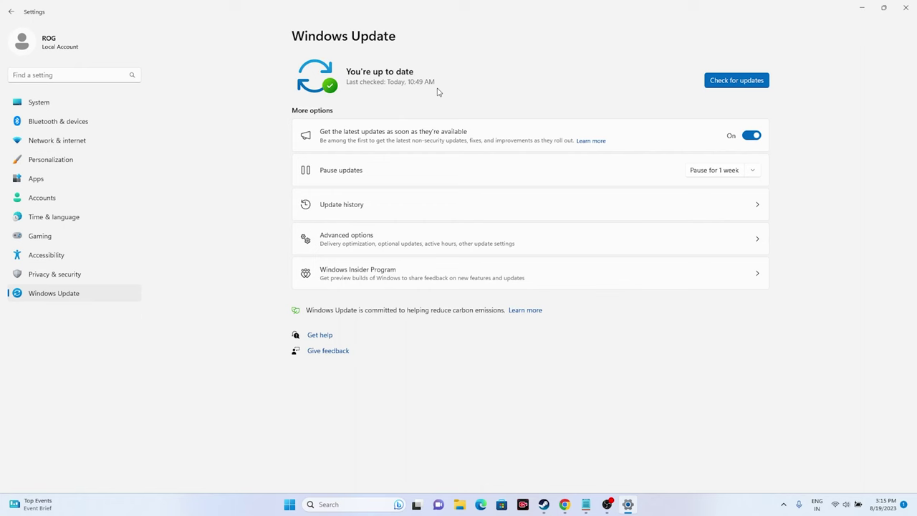
pyautogui.click(906, 8)
# In Steam, view the management options for The Texas Chain Saw Massacre, including Uninstall, and dismiss them.
pyautogui.click(554, 504)
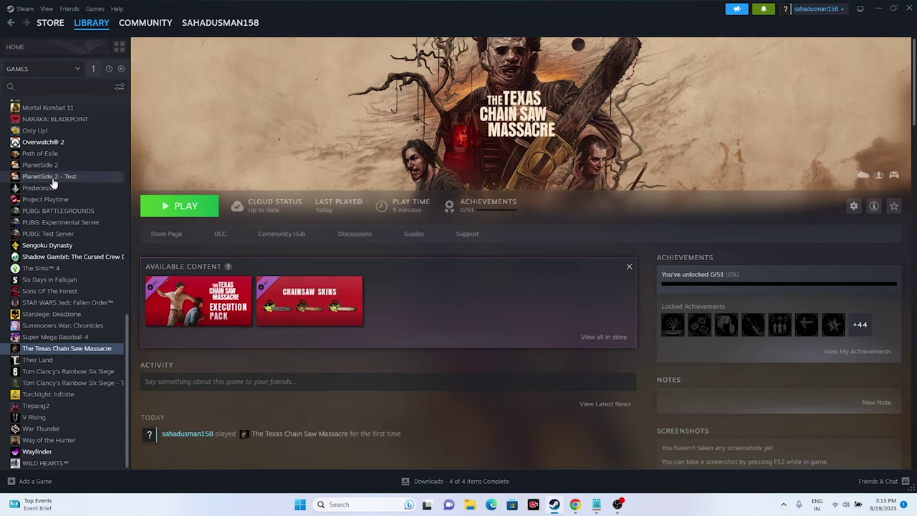
pyautogui.rightClick(86, 349)
pyautogui.moveTo(108, 409)
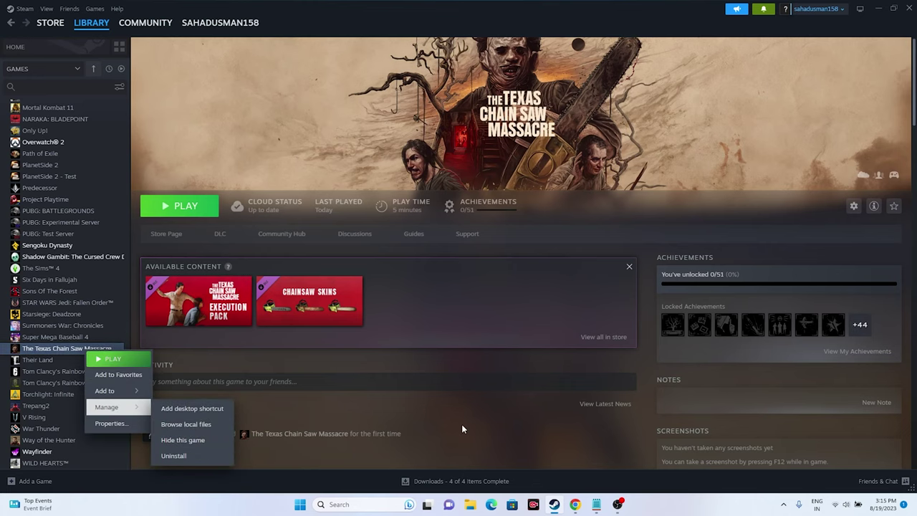
pyautogui.click(453, 432)
# Check the available drives on This PC in File Explorer, and close the window.
pyautogui.click(469, 506)
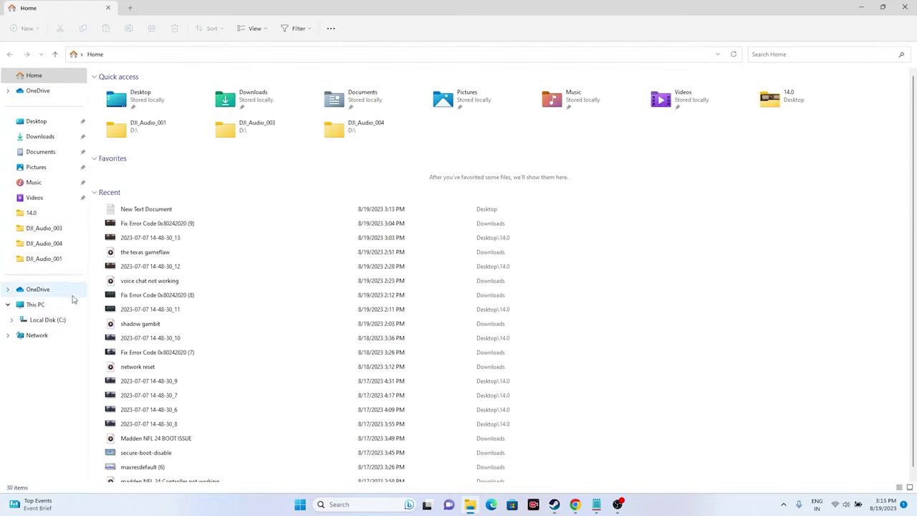
pyautogui.click(57, 305)
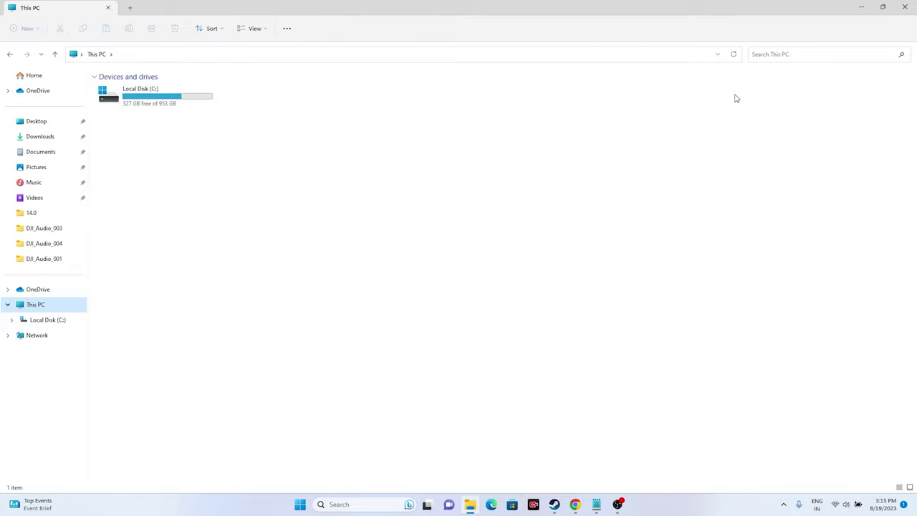
pyautogui.click(904, 7)
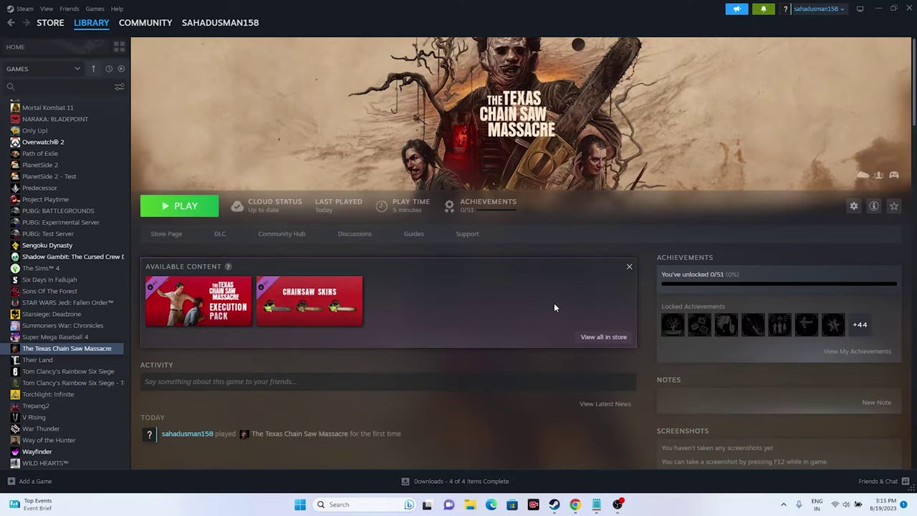